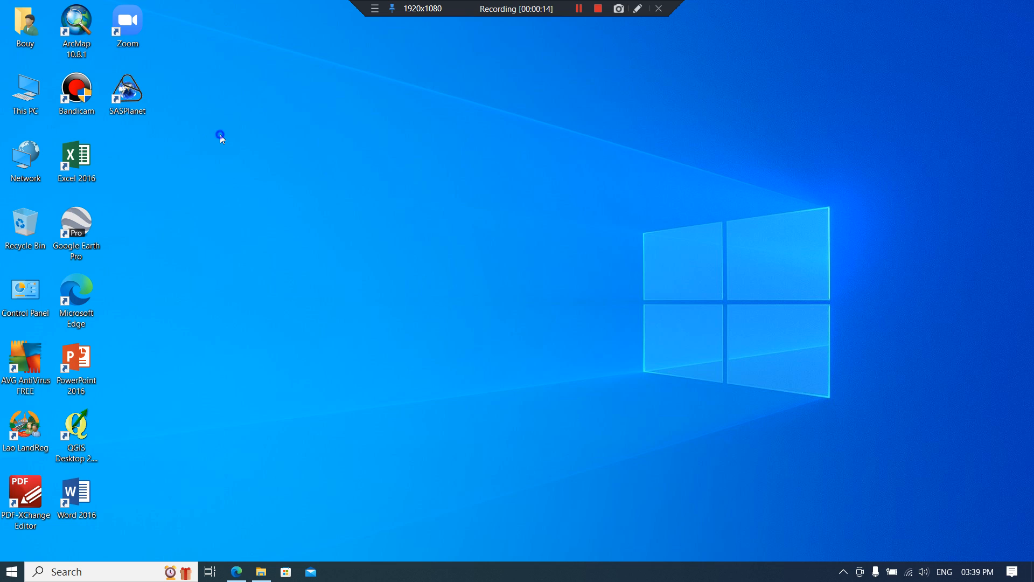
Open SAS.Planet and switch the base map to Google's Satellite (Google maps) imagery.
click(249, 194)
double_click(134, 95)
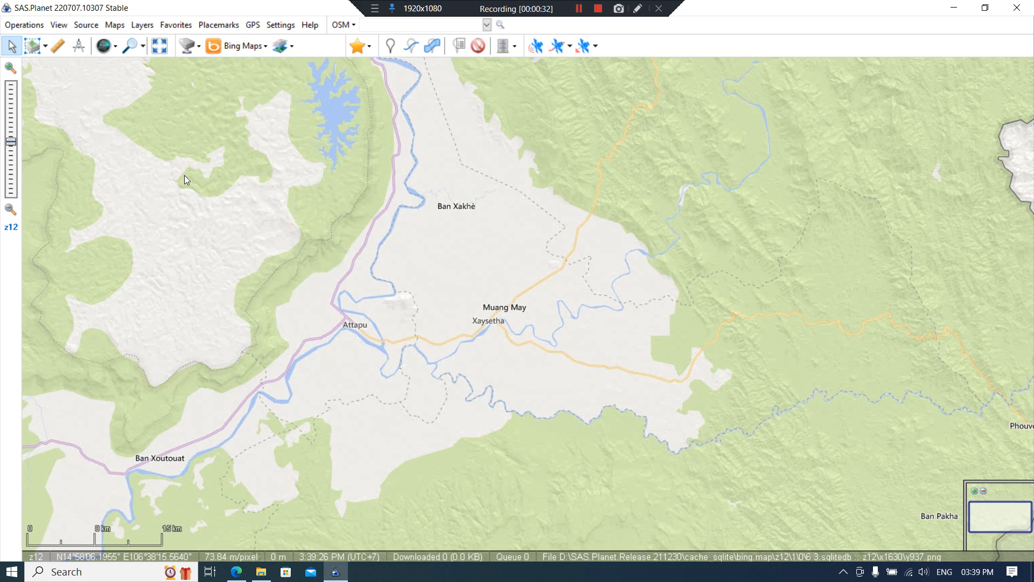
click(240, 47)
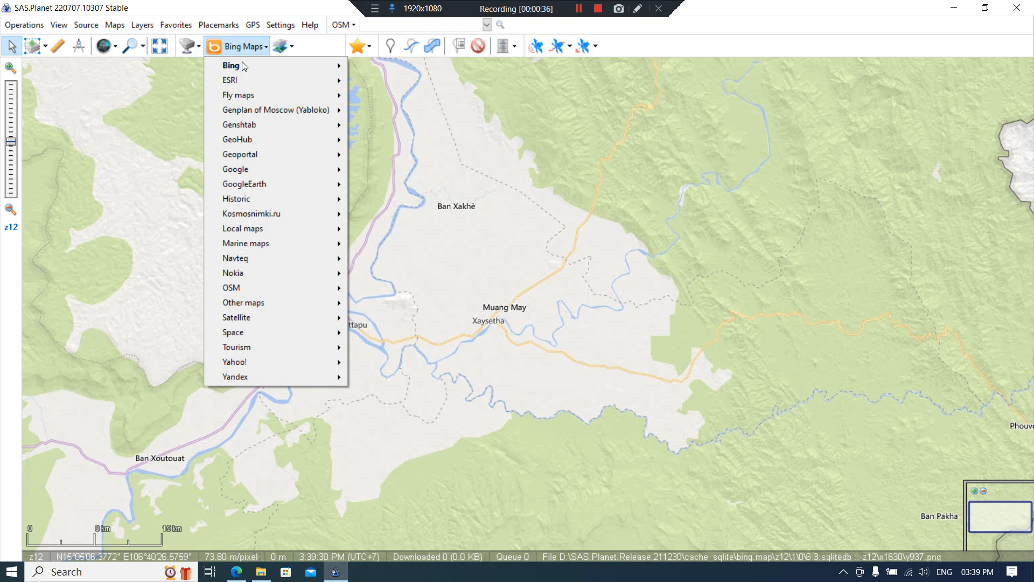
mouse_move(285, 168)
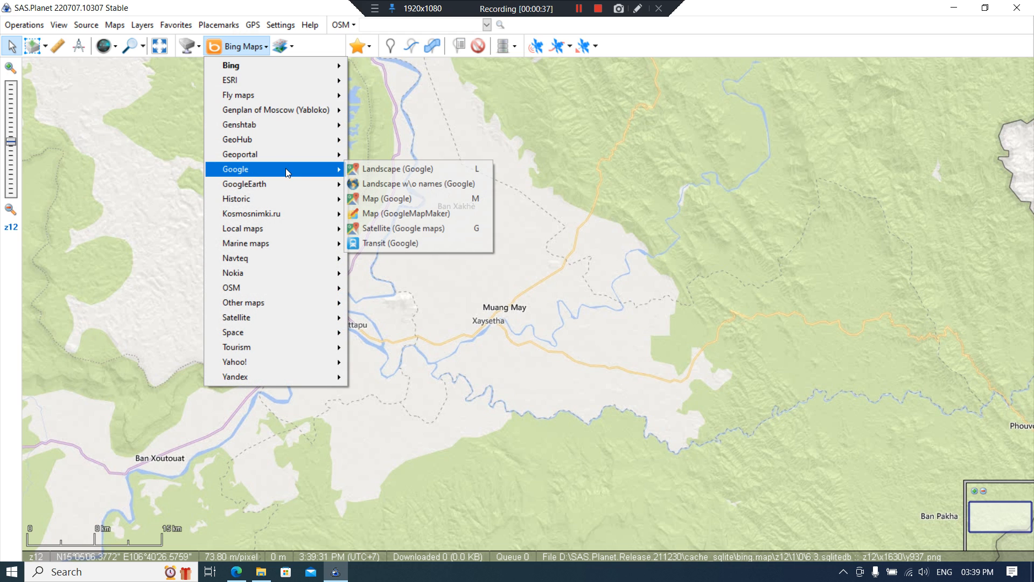
click(395, 228)
Select the visible area covering the whole riverside town and its surroundings at zoom level z16.
scroll(496, 247, up, 1)
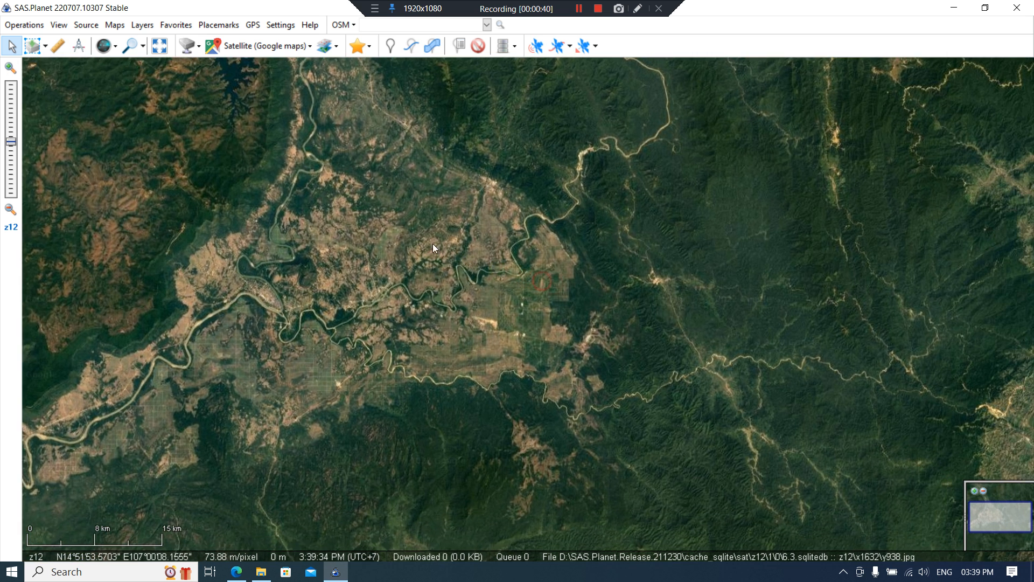
scroll(499, 300, up, 1)
drag(299, 132, 564, 280)
drag(551, 149, 451, 392)
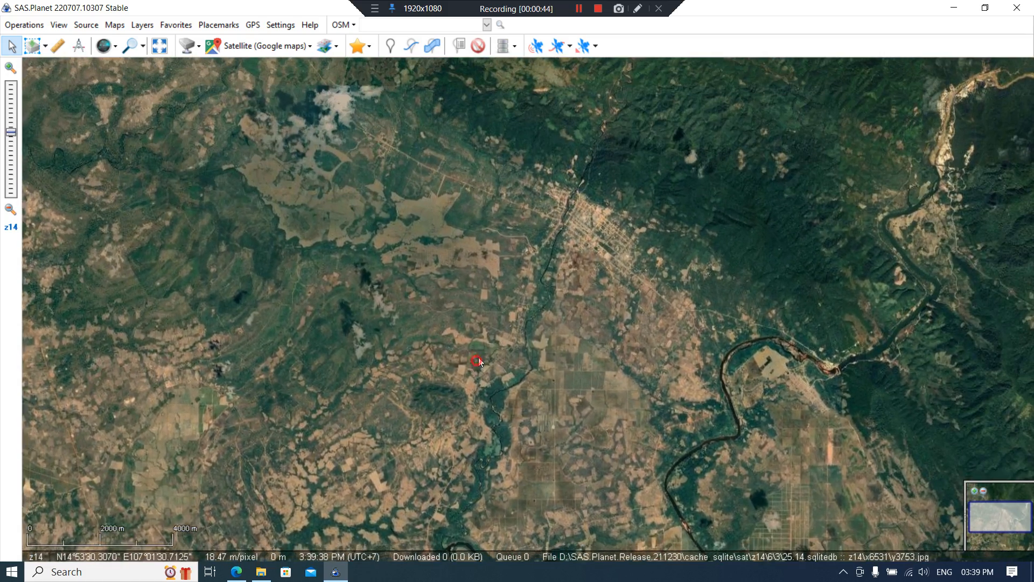
scroll(540, 257, up, 2)
scroll(415, 318, up, 1)
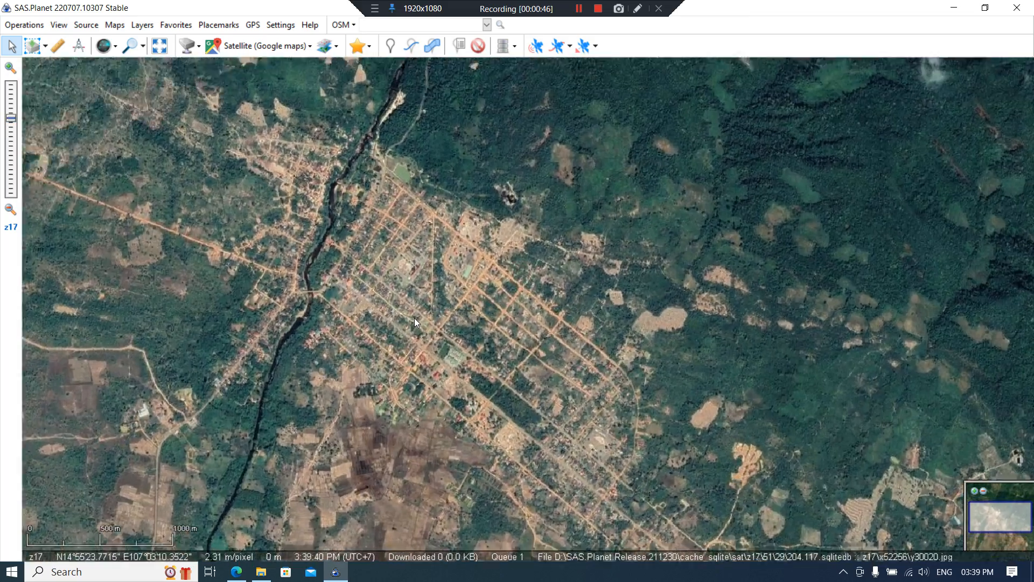
scroll(415, 317, down, 1)
drag(415, 317, 463, 264)
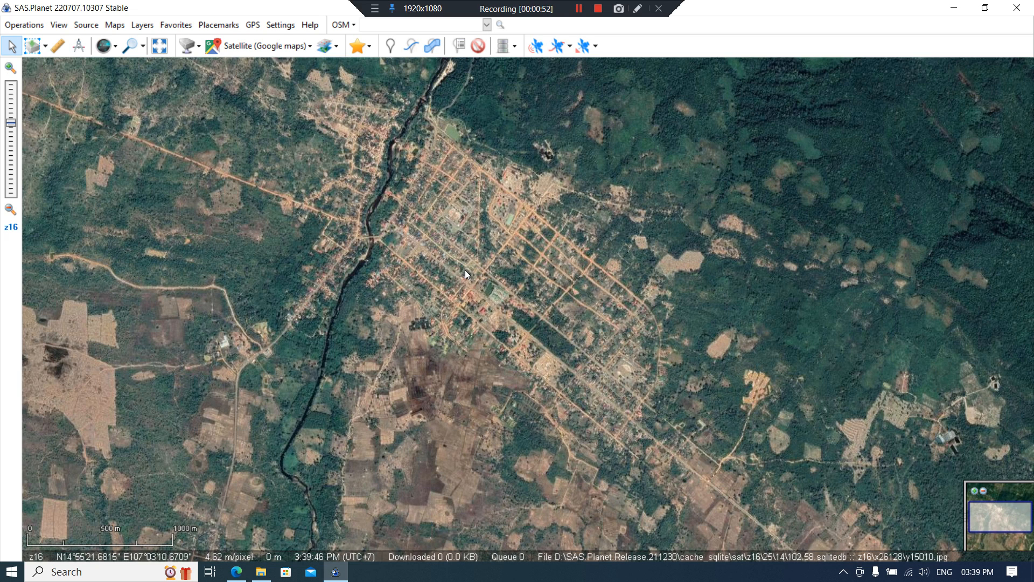
drag(457, 261, 493, 300)
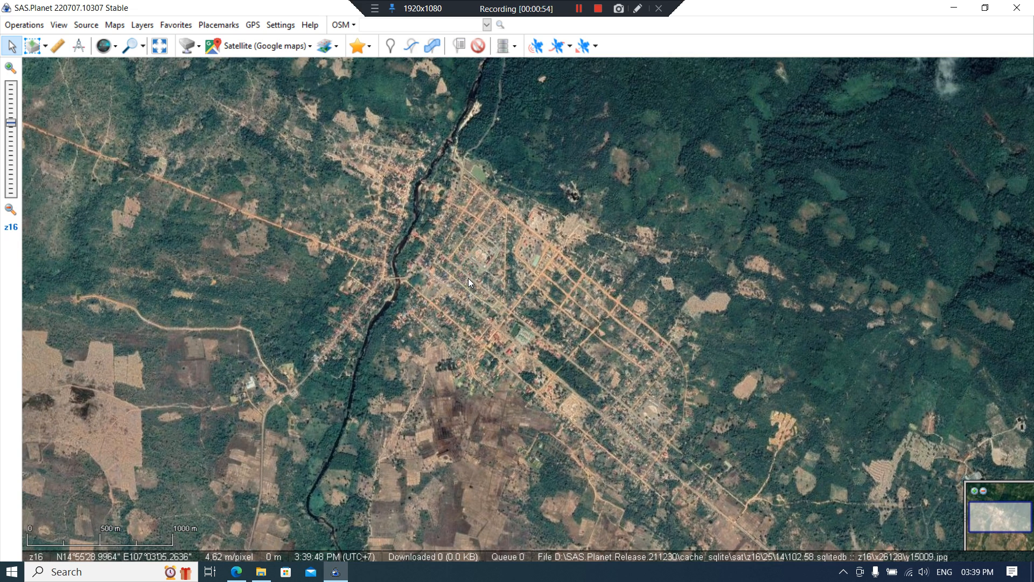
click(47, 50)
click(47, 50)
click(47, 47)
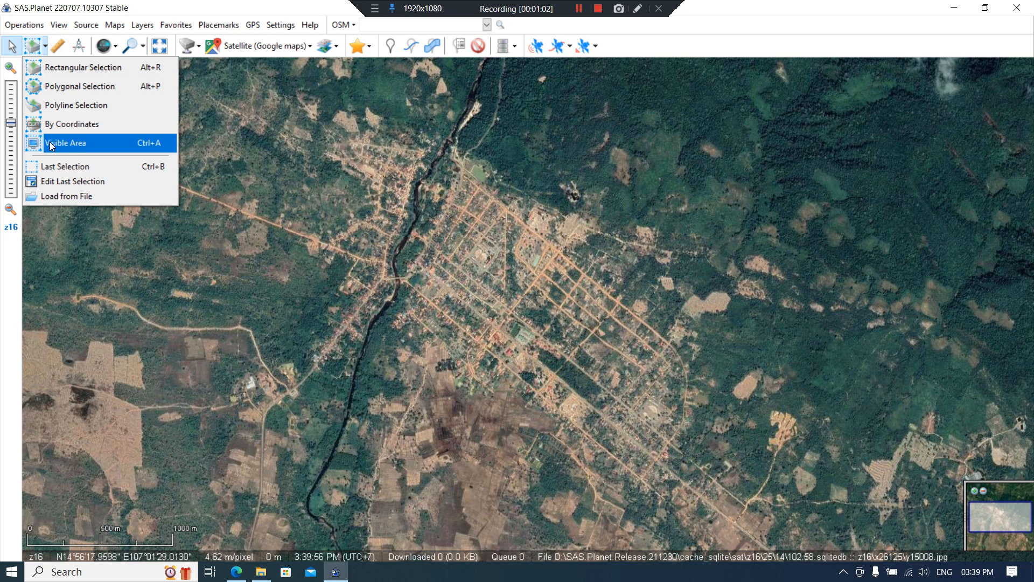
click(51, 144)
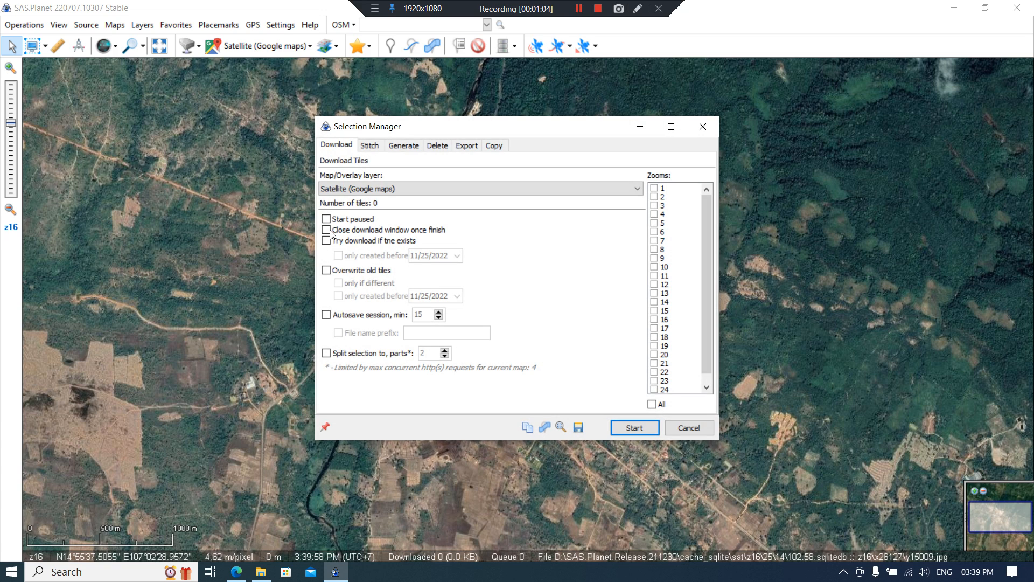
Configure the tile download for Satellite (Google maps) at zoom 20, closing the download window once finished.
click(384, 189)
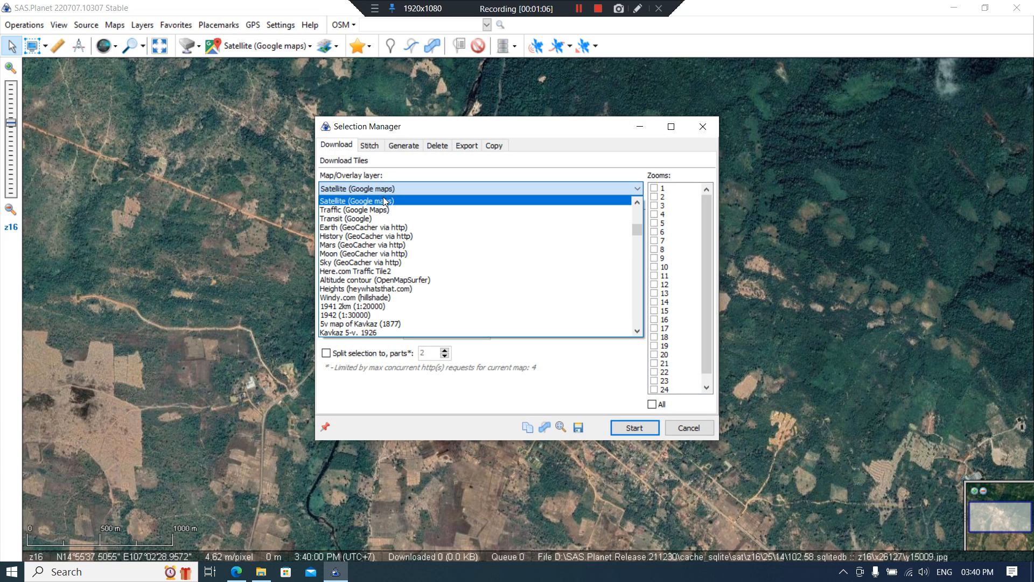
click(383, 201)
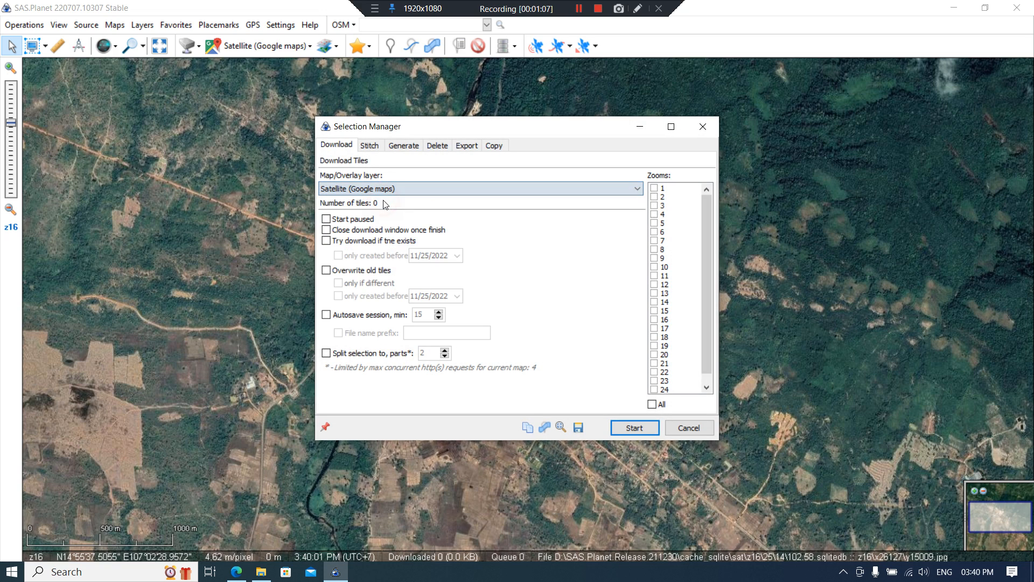
click(327, 230)
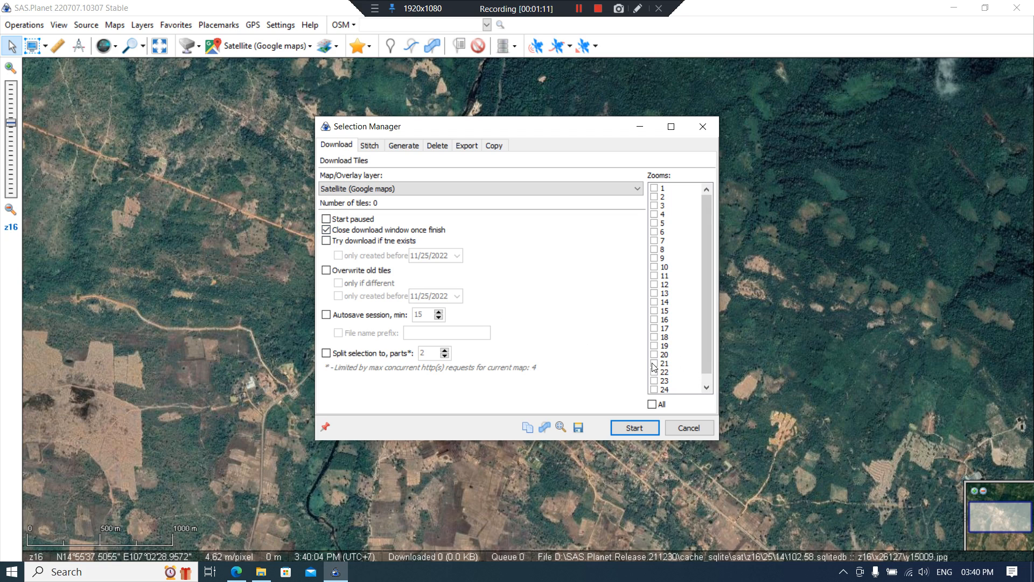
click(654, 356)
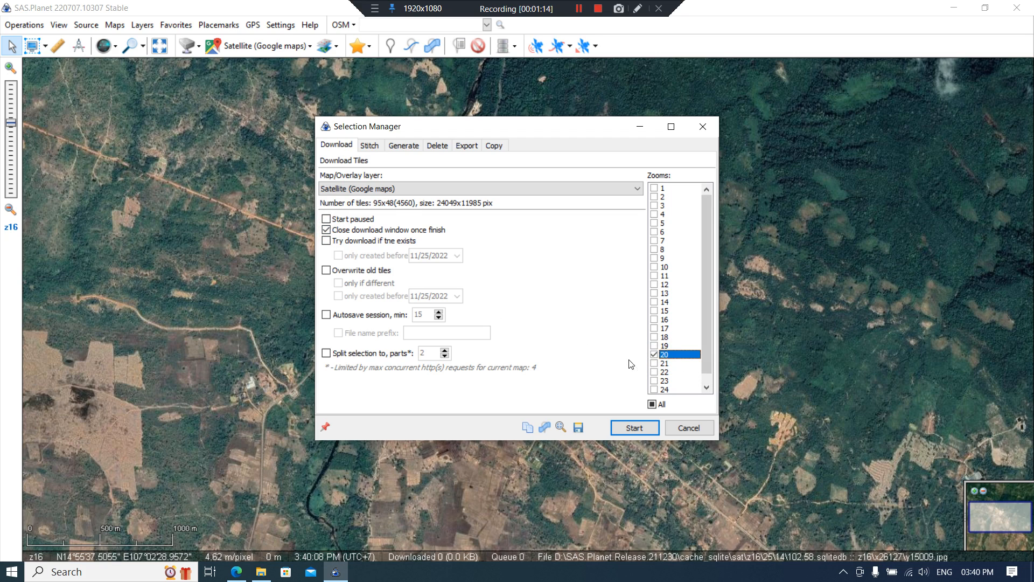
Choose JPEG (Joint Photographic Experts Group) as the output format for stitching the selection.
click(369, 146)
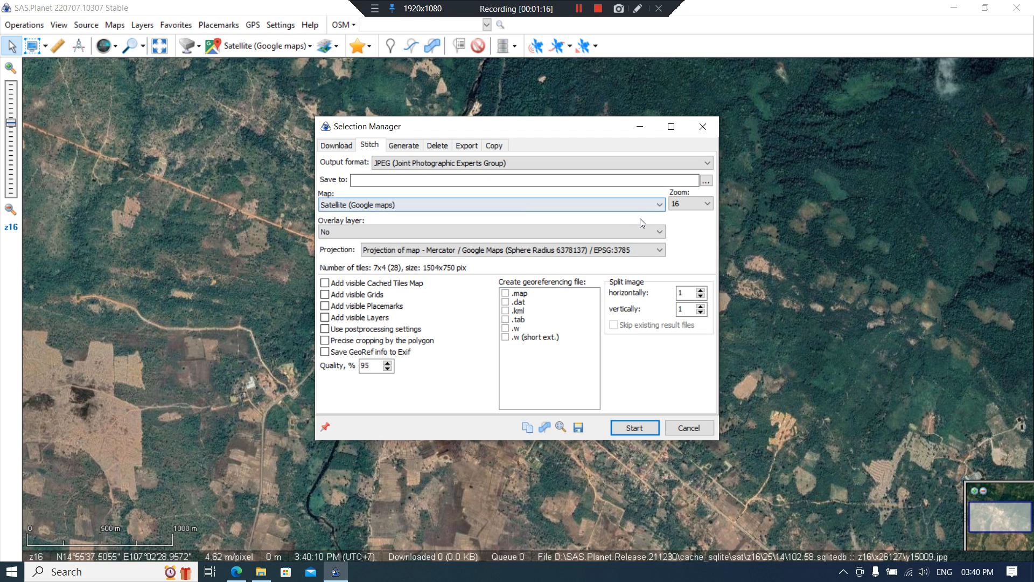
click(633, 163)
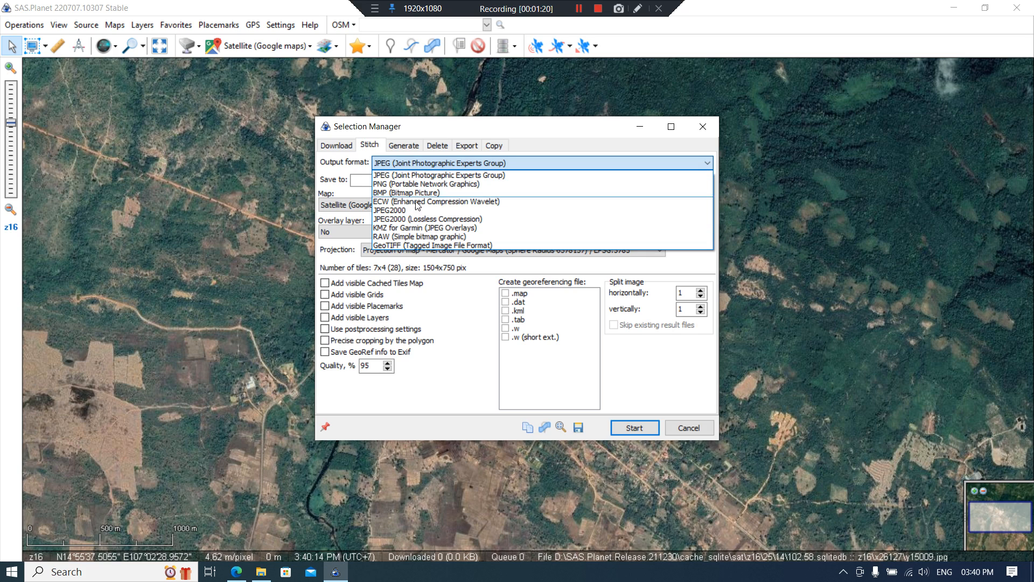
click(336, 156)
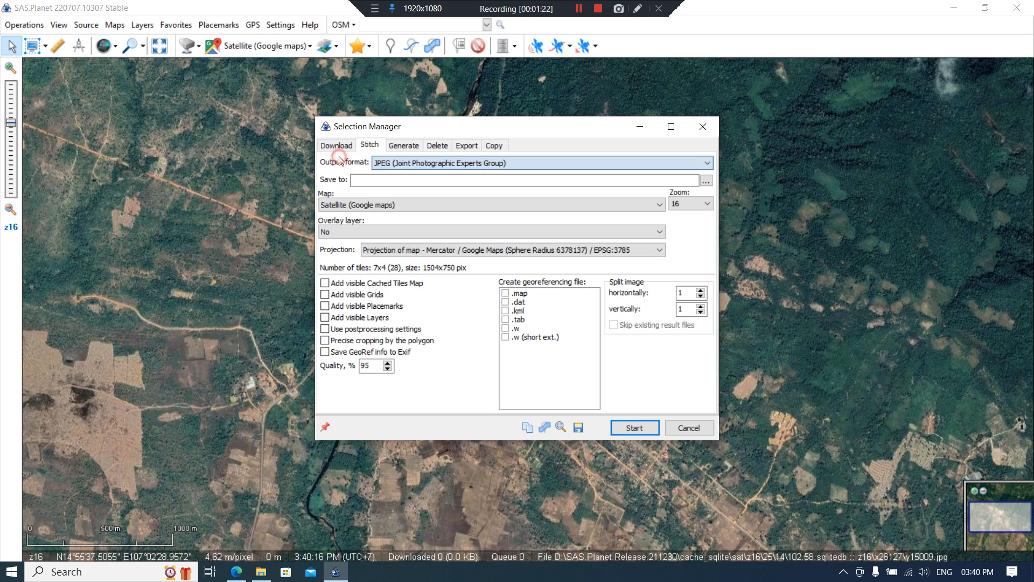
click(385, 167)
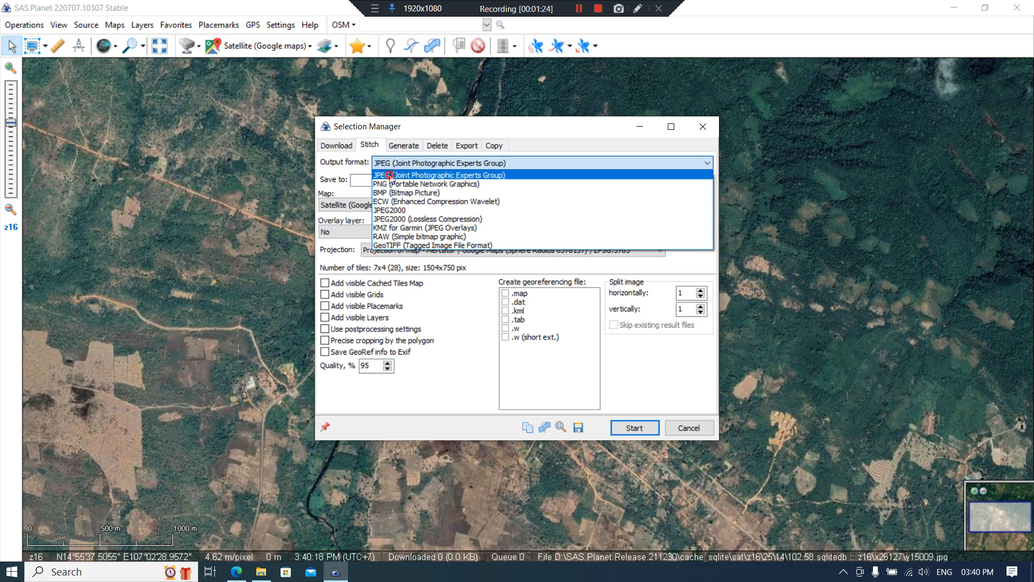
click(390, 176)
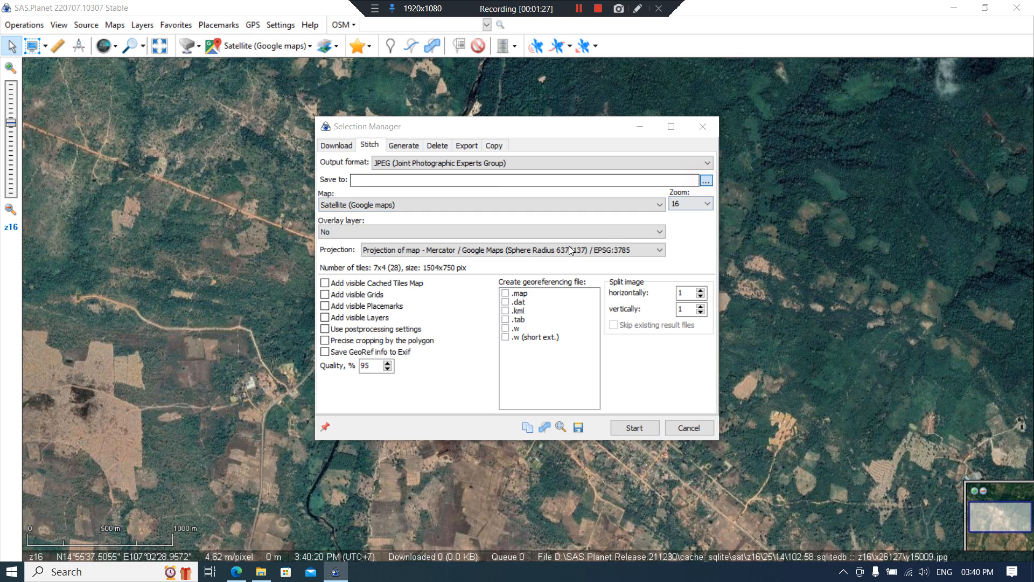
Set the stitched image to save as 1.jpg in the DinWang folder on Local Disk (D:).
click(80, 244)
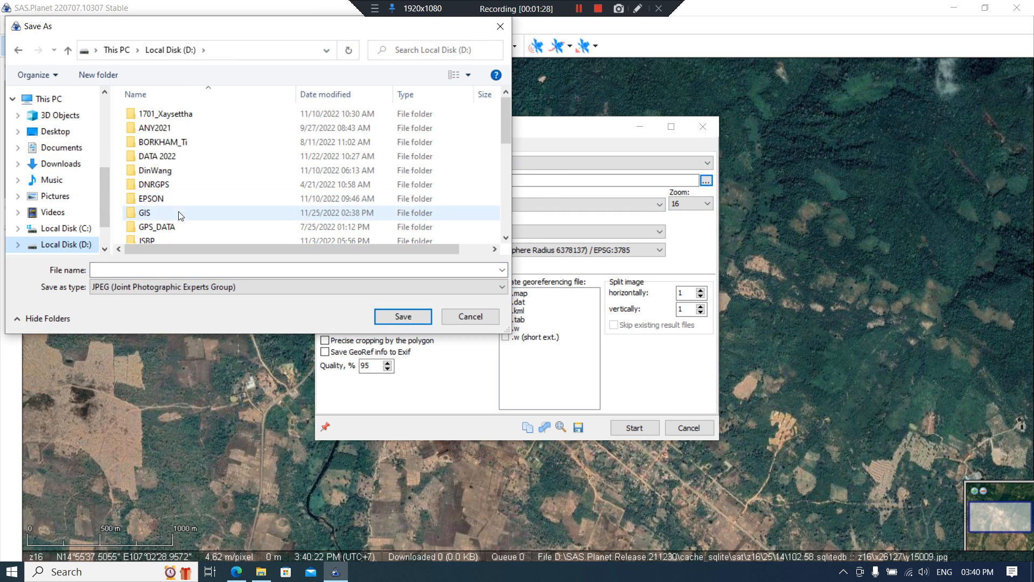
scroll(208, 215, down, 5)
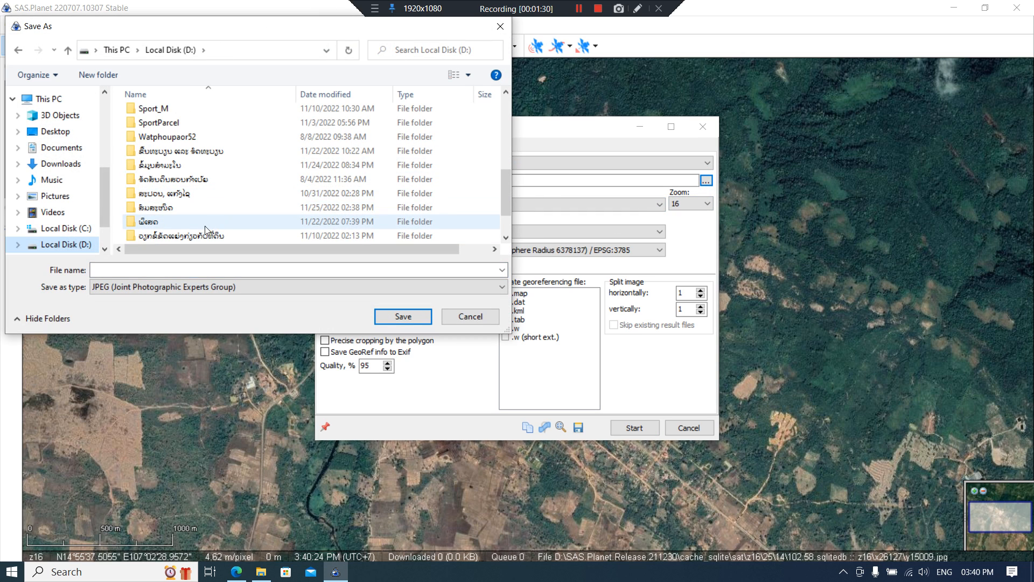
scroll(206, 225, up, 5)
double_click(166, 171)
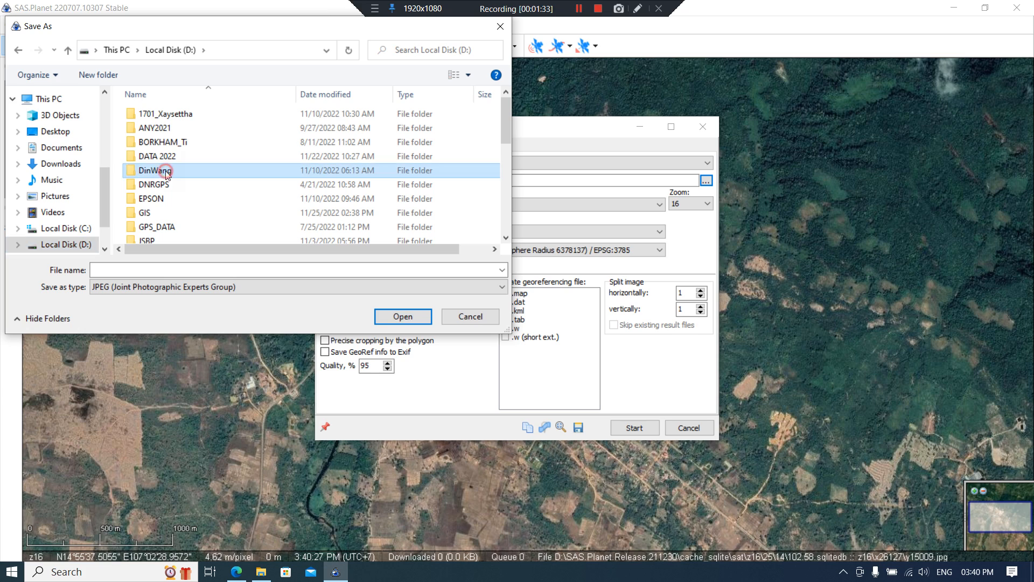
click(18, 50)
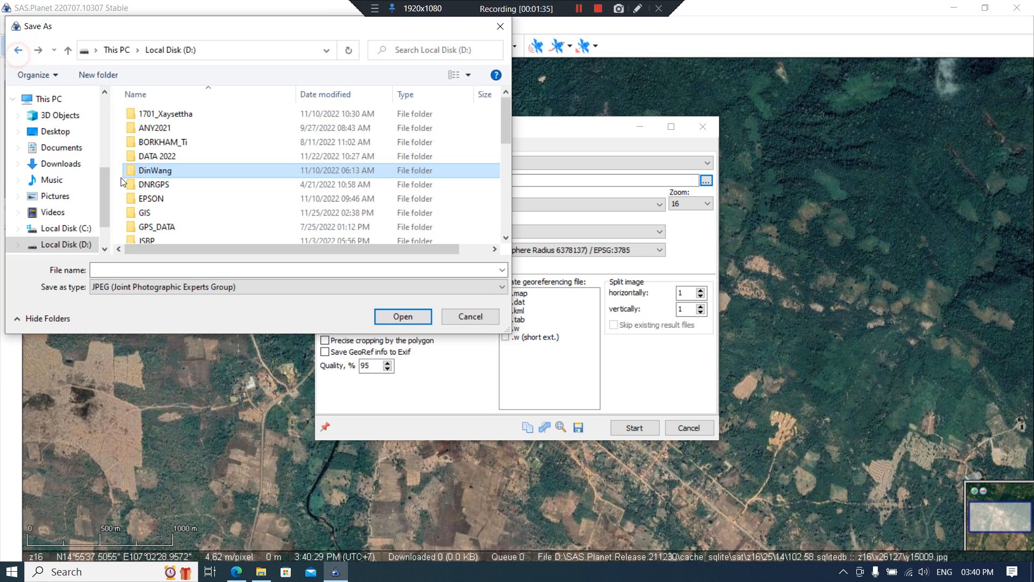
double_click(151, 171)
click(163, 269)
text(1)
click(279, 211)
click(399, 316)
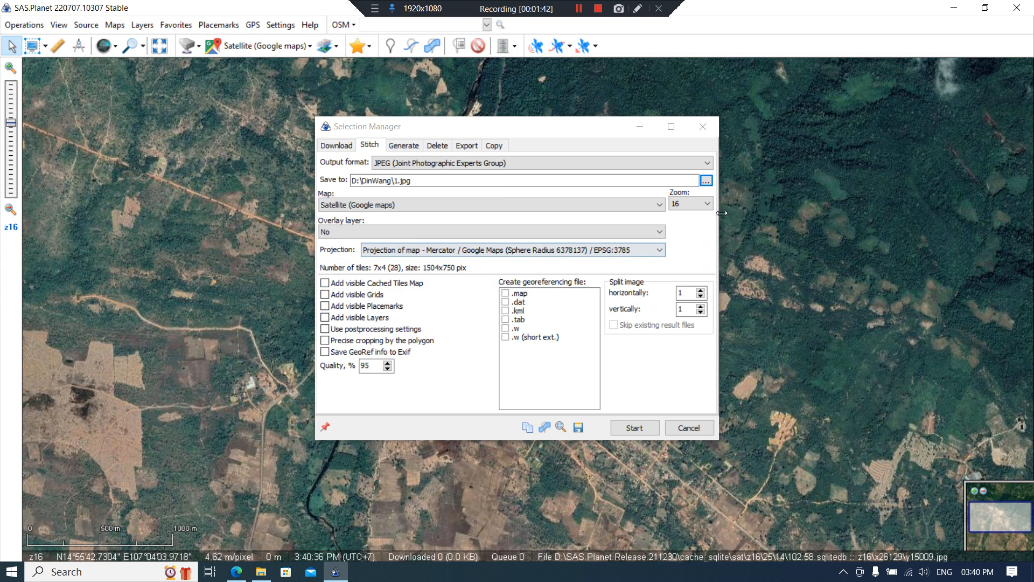
Set the stitching zoom to 20 and enable creation of a .w georeferencing file.
click(706, 203)
click(684, 252)
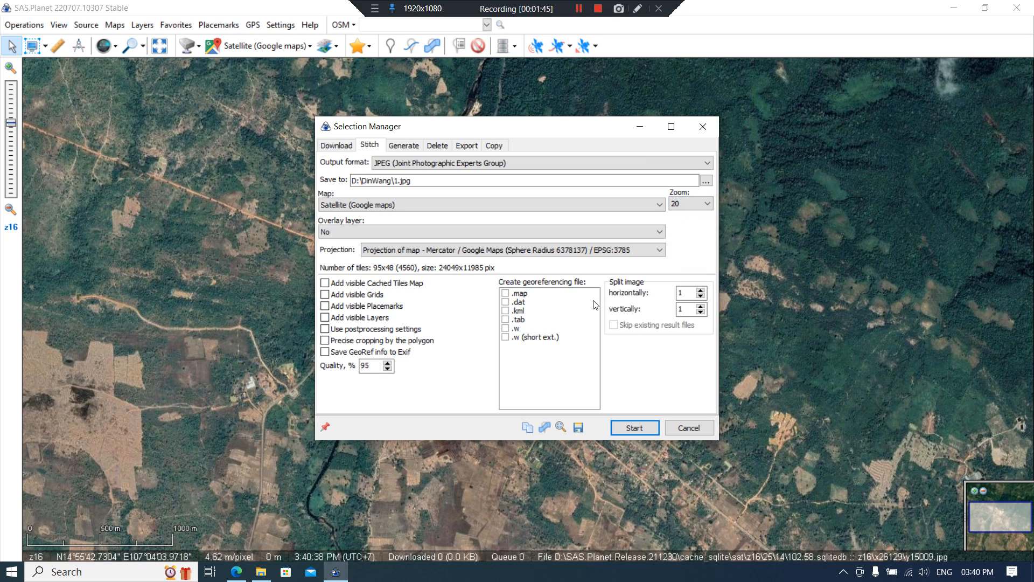
click(505, 328)
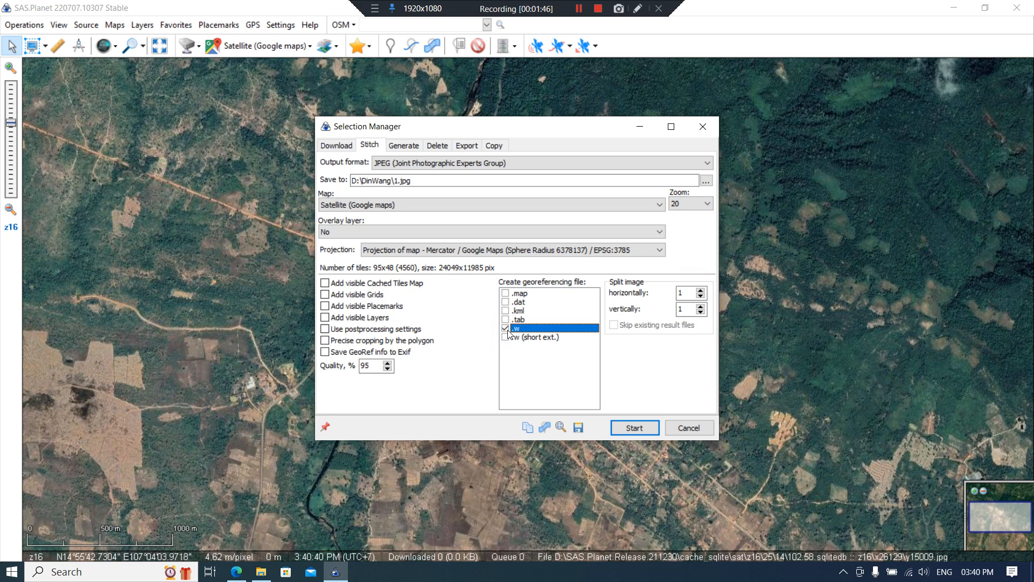
Set the projection to Geographic (Latitude/Longitude) / WGS84 / EPSG:4326 and start stitching the image.
click(532, 251)
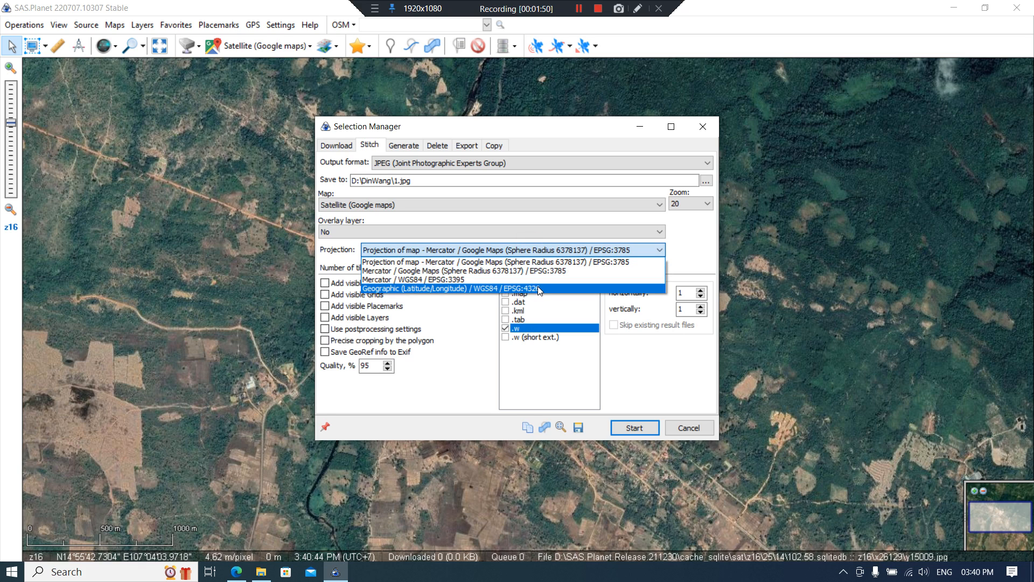
click(522, 289)
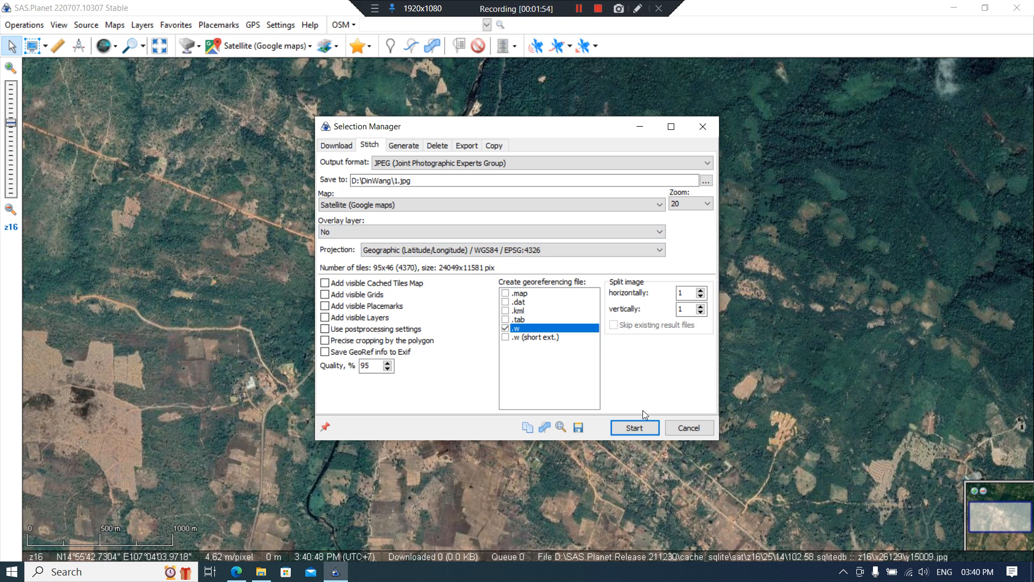
click(632, 426)
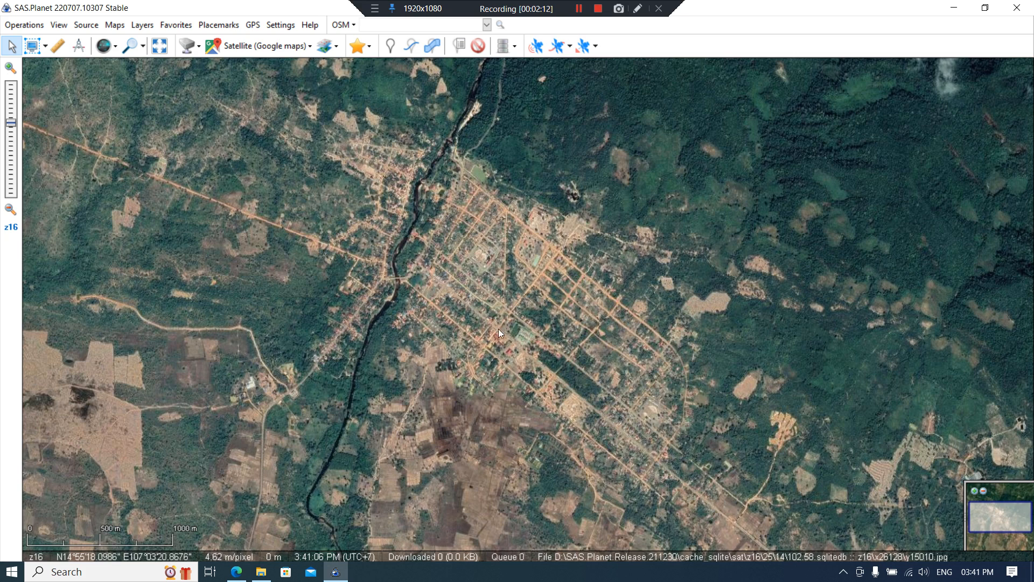
Leave SAS.Planet and launch ArcMap 10.8.1 with an empty untitled map, without opening a recent map or template.
click(335, 571)
right_click(278, 344)
click(302, 405)
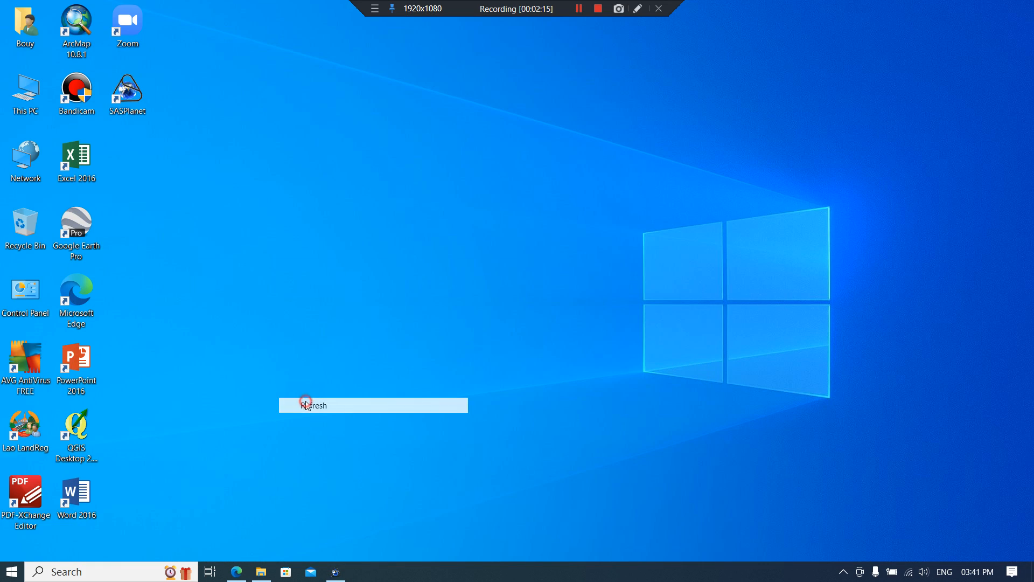
double_click(76, 26)
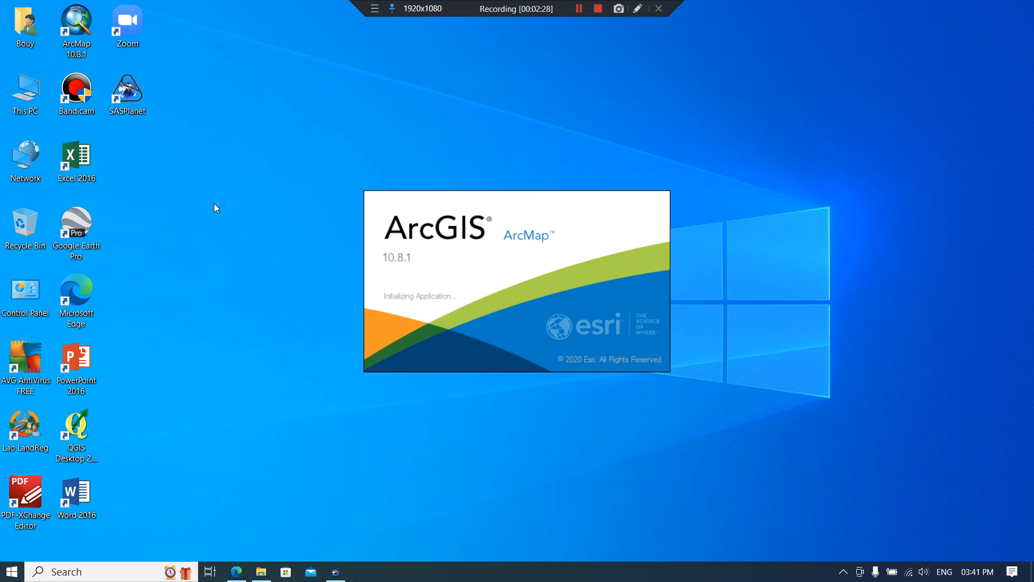
right_click(207, 190)
click(231, 249)
right_click(197, 204)
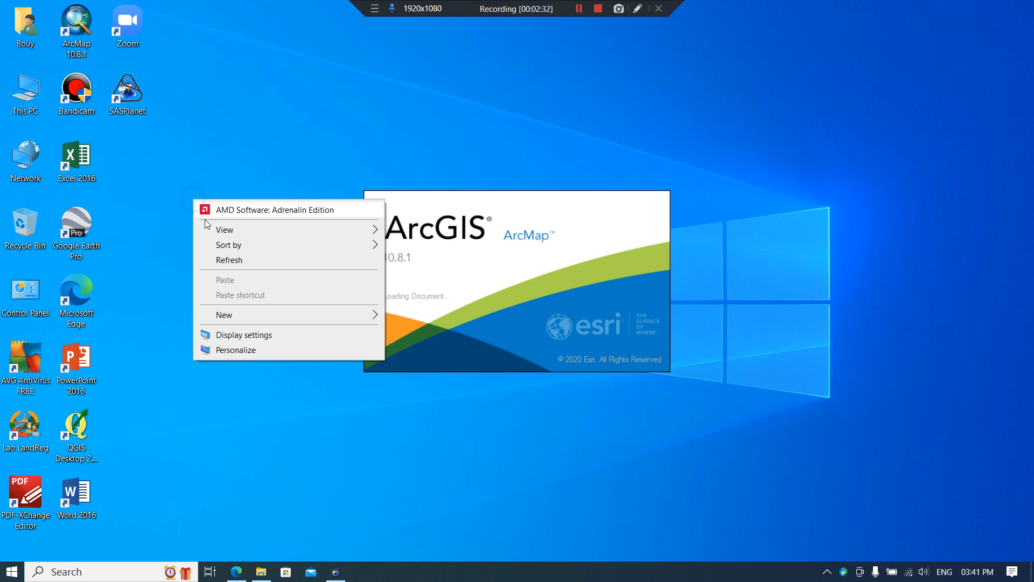
click(215, 255)
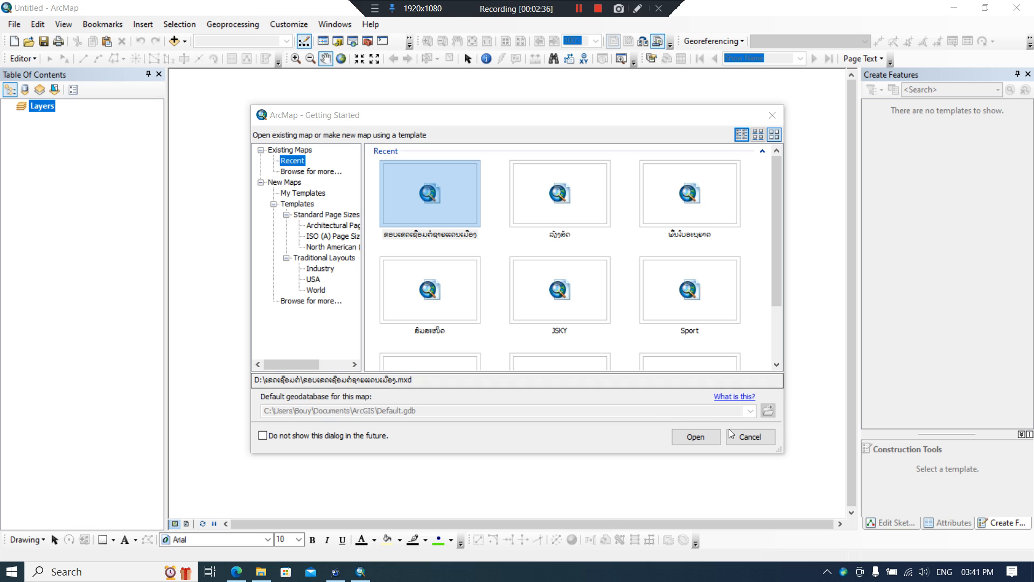
click(731, 434)
Set the coordinate system of the Layers data frame to WGS 1984 UTM Zone 48N.
right_click(50, 113)
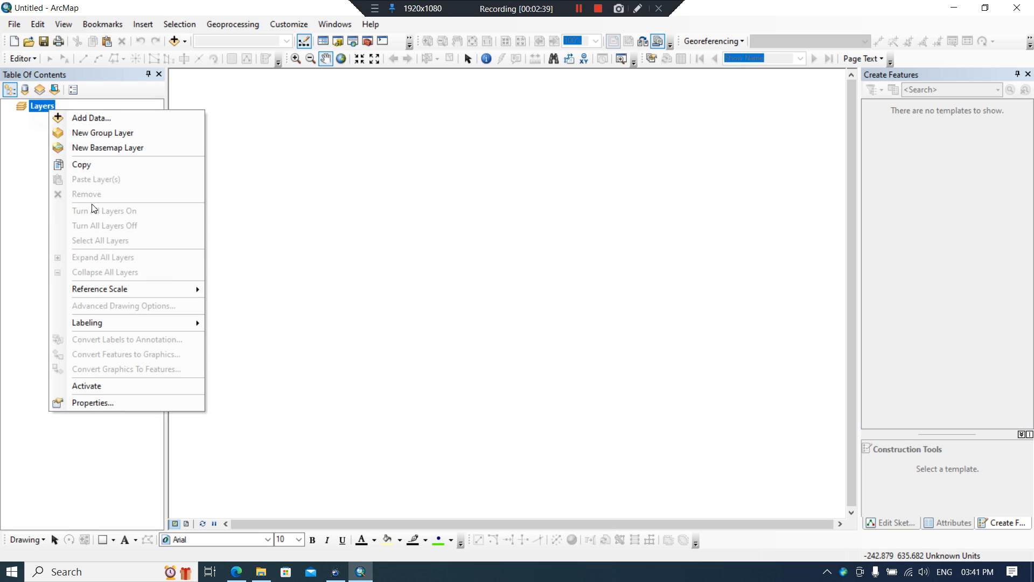
click(143, 386)
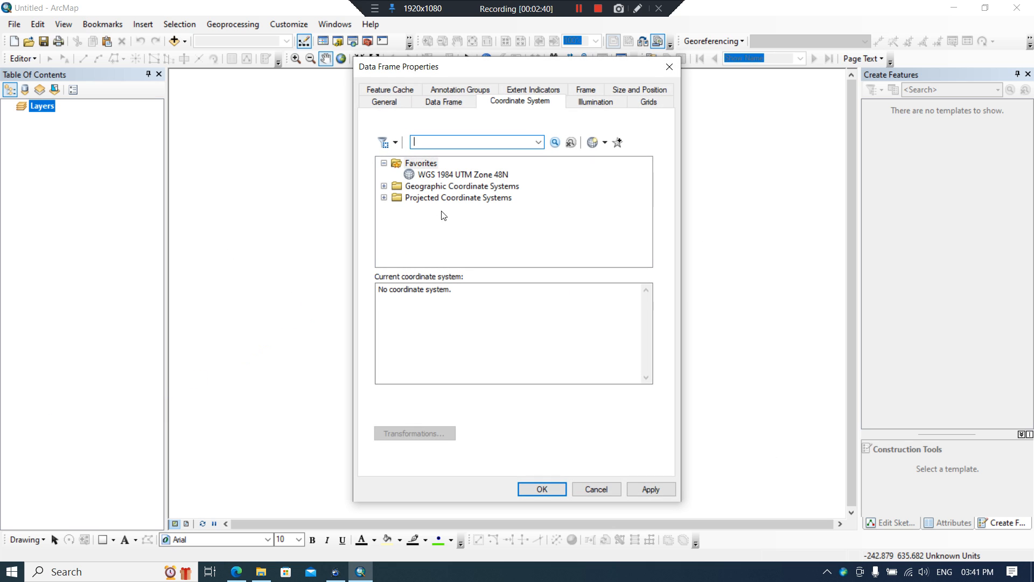
click(462, 173)
click(543, 489)
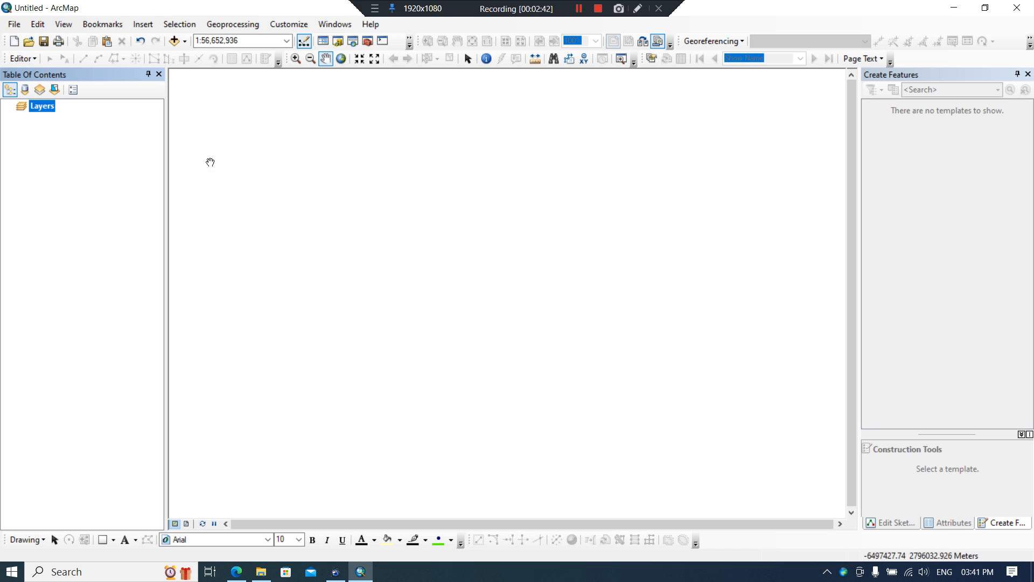
Add 1.jpg from the DinWang folder on D: to the map and build its pyramids.
click(174, 41)
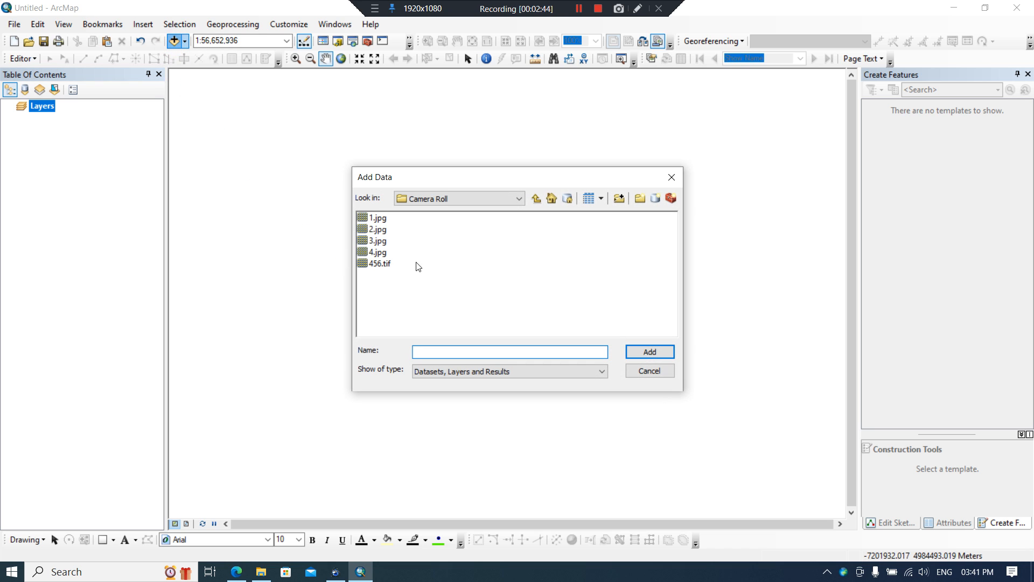
click(474, 200)
click(451, 276)
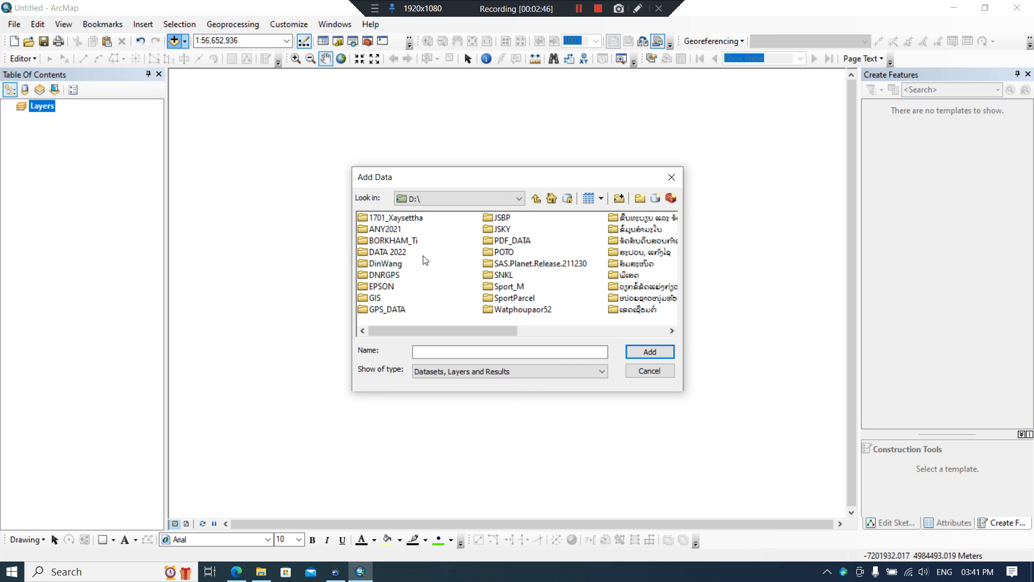
double_click(399, 264)
click(380, 218)
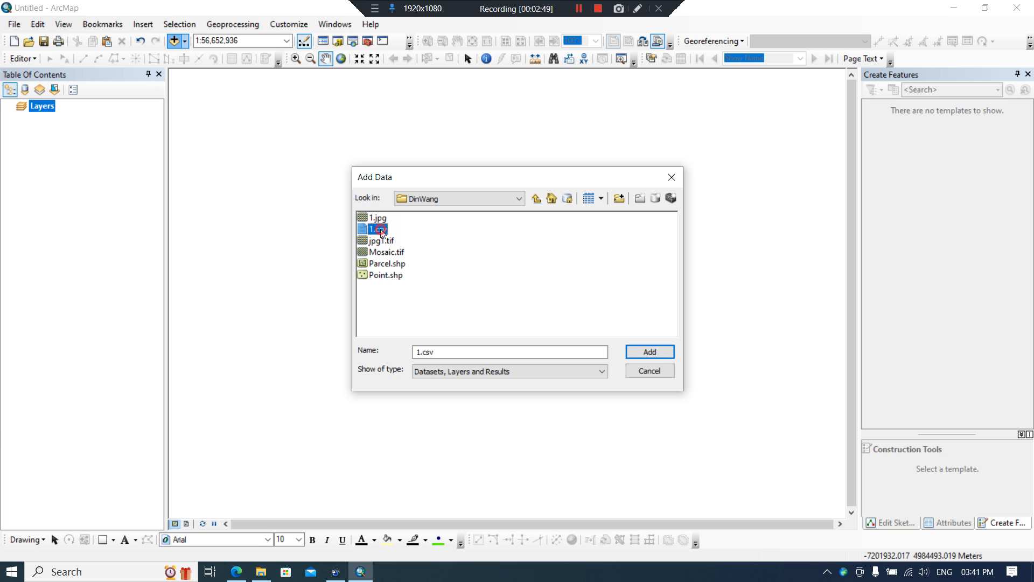
click(638, 357)
click(520, 274)
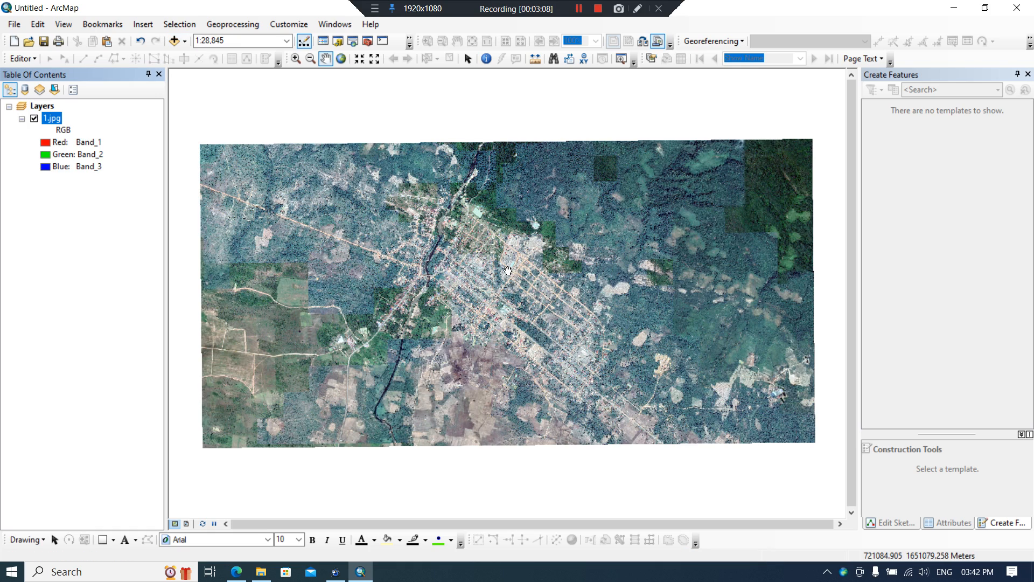
Examine the 1.jpg satellite image in the map, from its street-level detail to its full extent.
mouse_move(508, 270)
mouse_down()
mouse_move(666, 249)
mouse_move(516, 251)
mouse_up()
scroll(504, 268, up, 2)
scroll(505, 270, down, 2)
scroll(505, 270, down, 8)
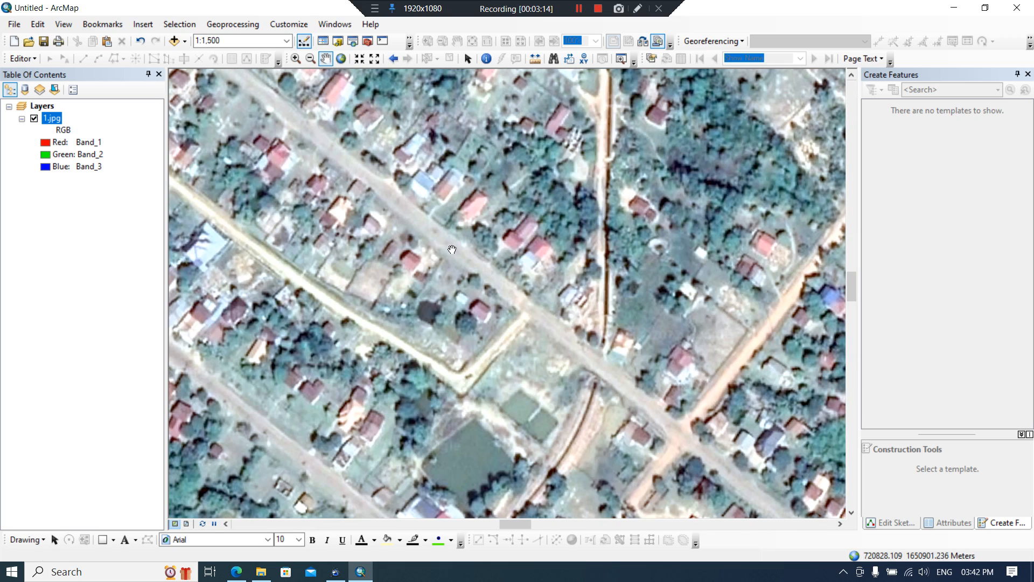
drag(448, 262, 556, 282)
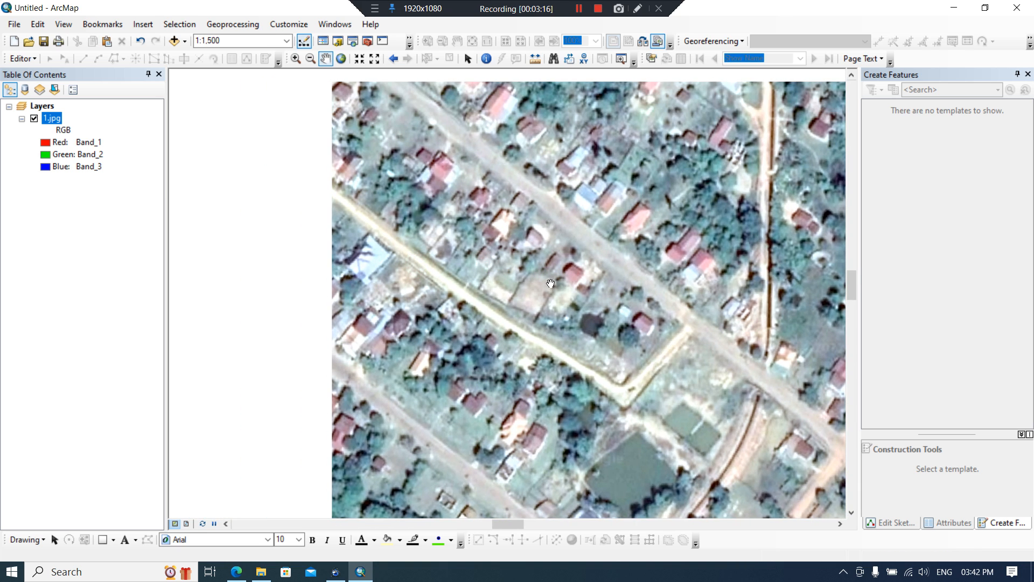
scroll(550, 280, up, 5)
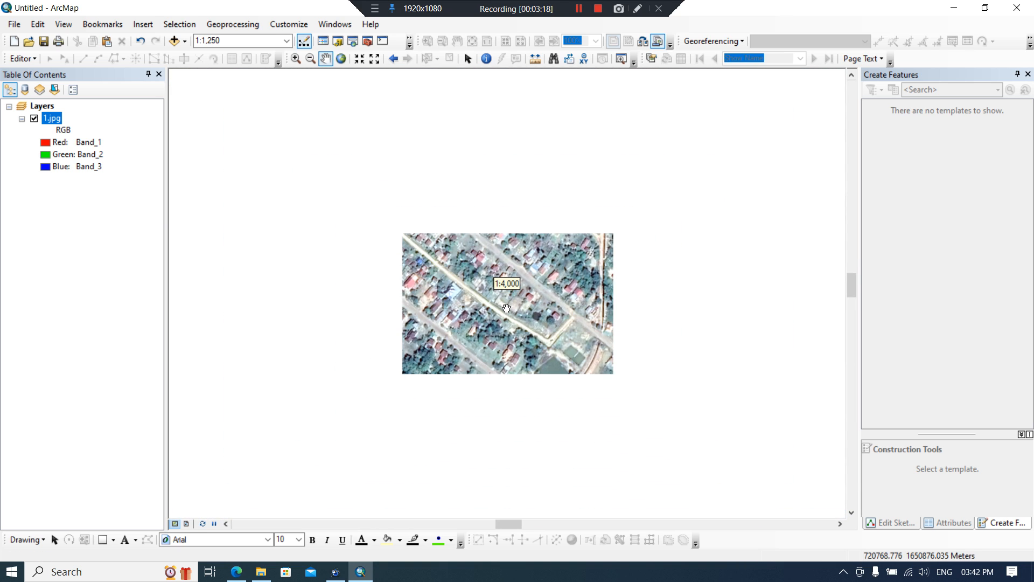
scroll(487, 317, up, 3)
scroll(480, 328, up, 2)
scroll(480, 328, up, 4)
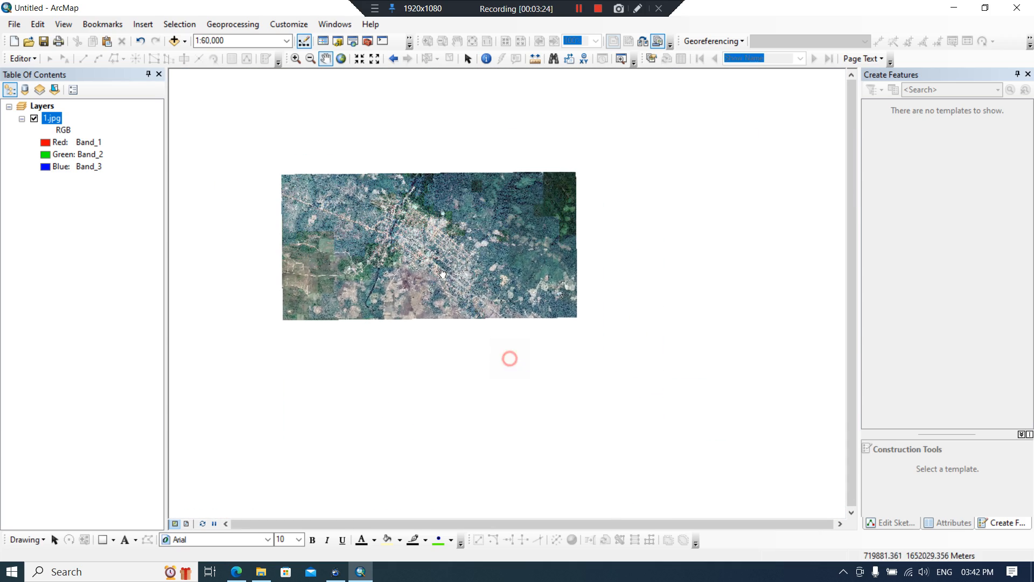
scroll(397, 256, down, 1)
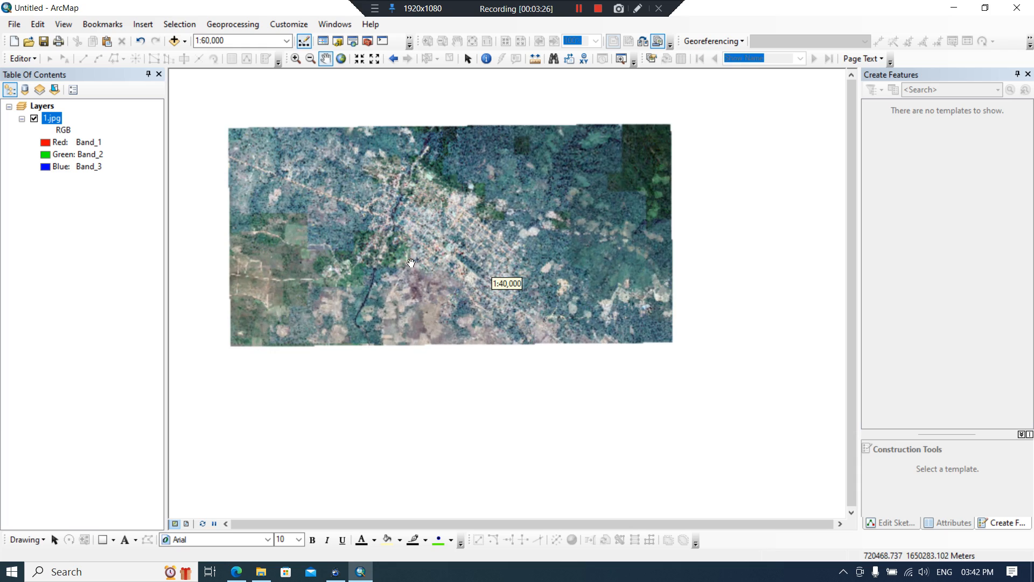
drag(443, 262, 487, 271)
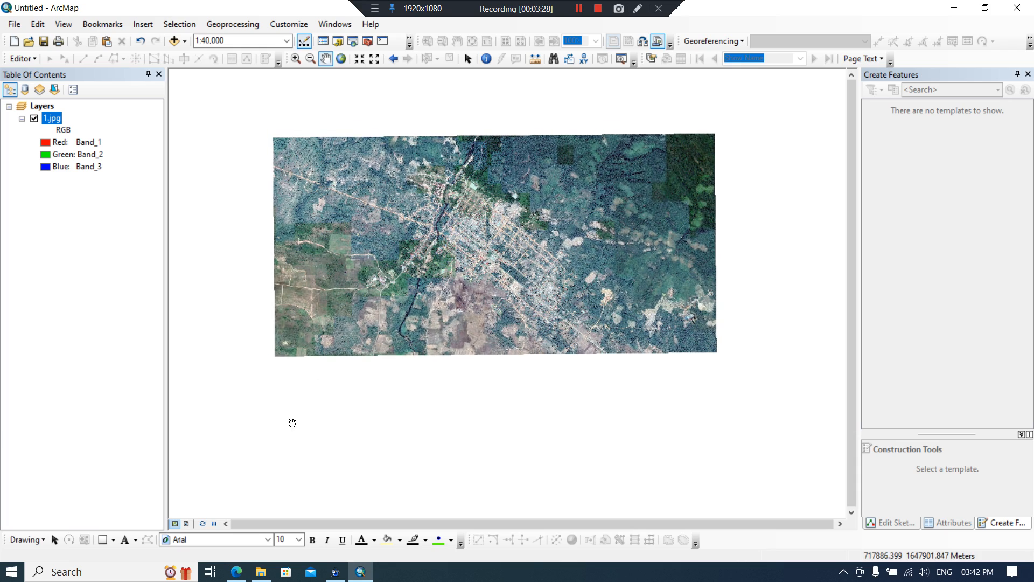
Switch to SAS.Planet and select a rectangular area directly south of the previously exported one for stitching.
click(345, 575)
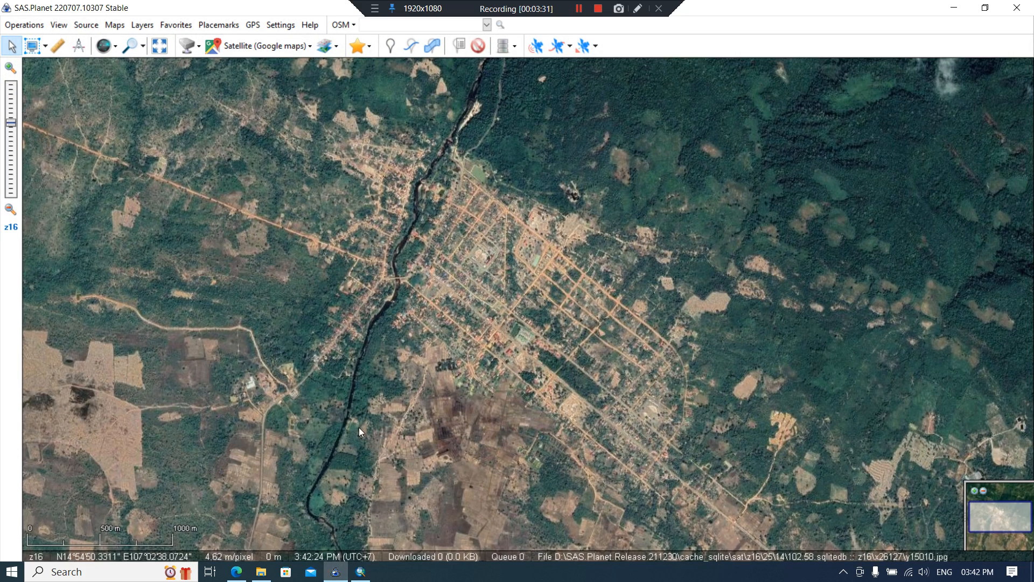
drag(512, 506, 521, 338)
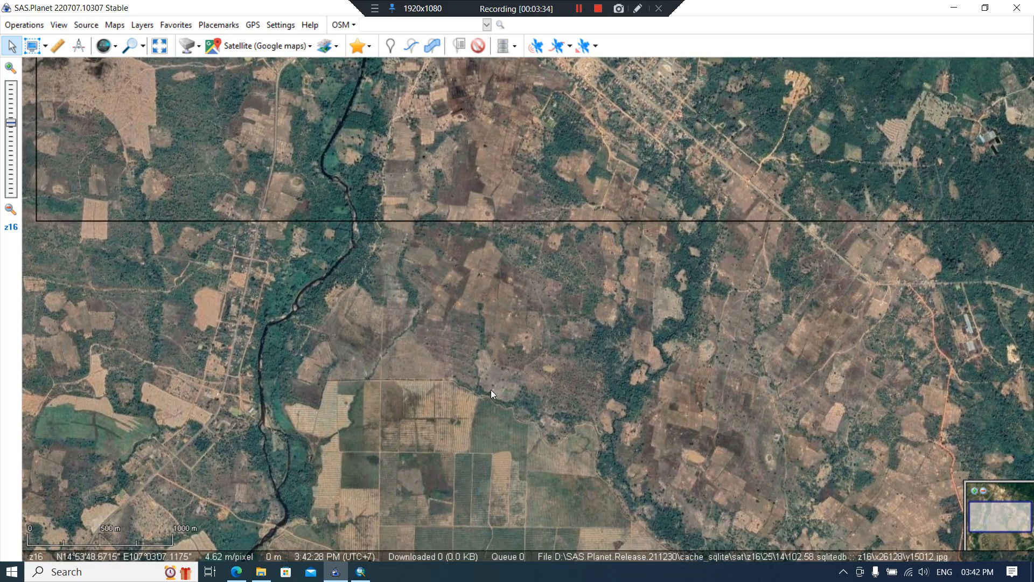
drag(490, 390, 480, 245)
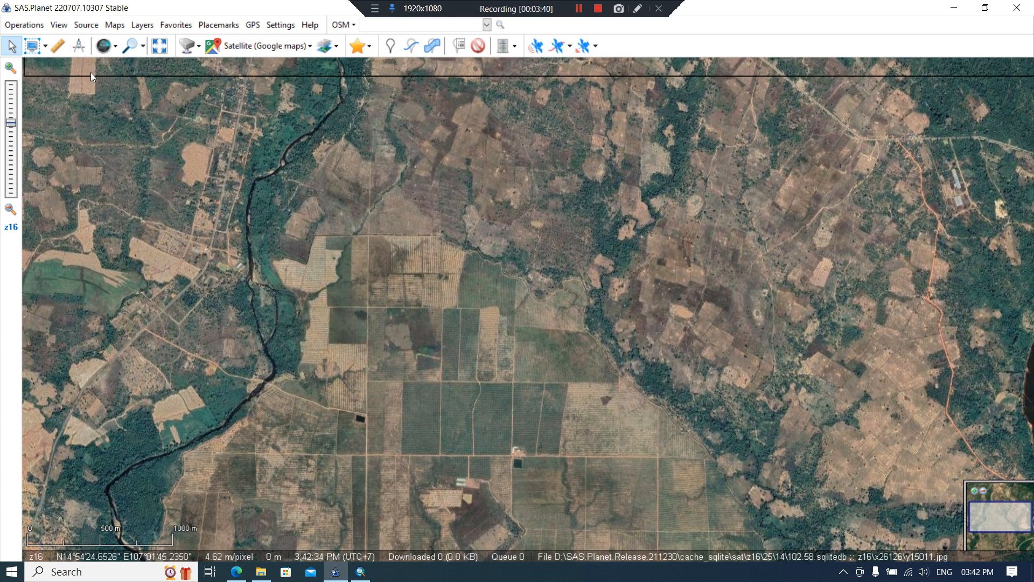
click(140, 244)
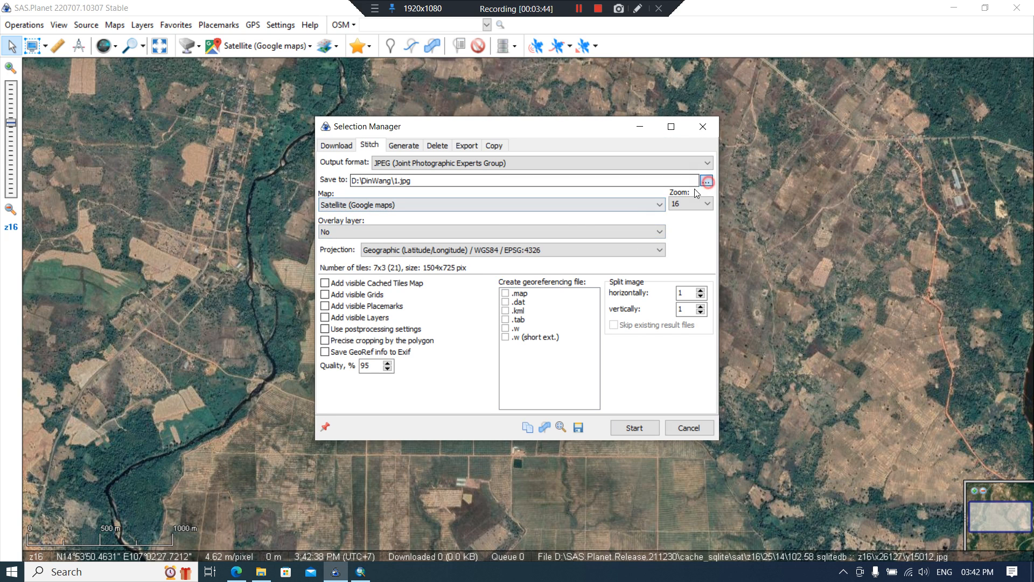
Set the stitched image of the southern area to save as 2.jpg in the DinWang folder.
click(705, 181)
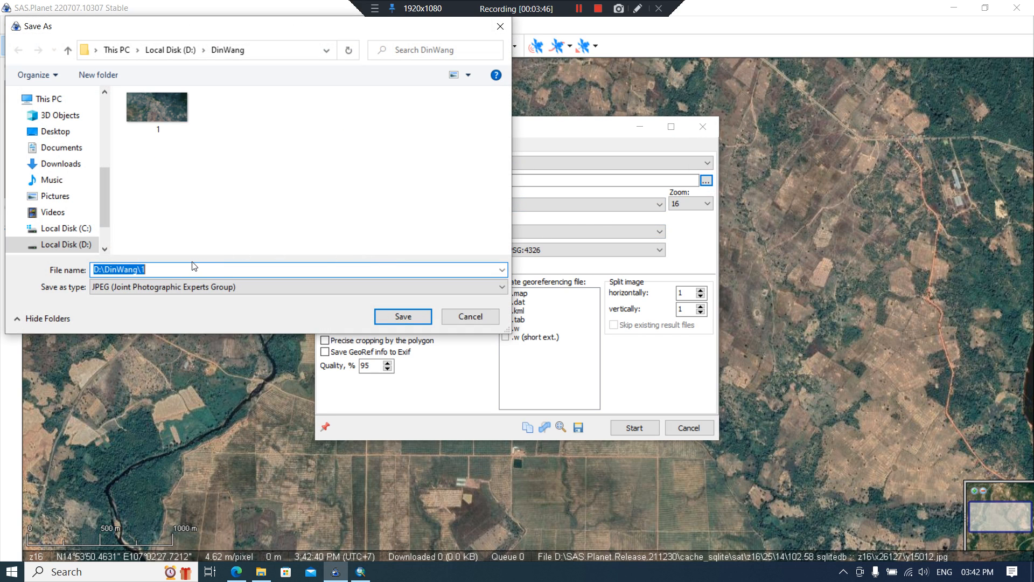
text(2)
click(403, 317)
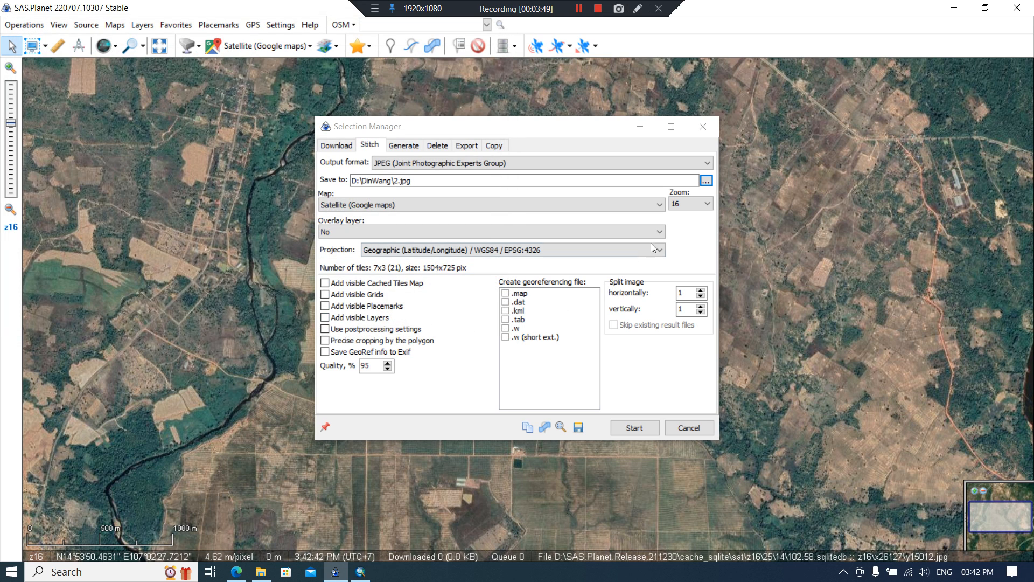
Set the stitching zoom to 20, enable a .w georeferencing file and start stitching 2.jpg.
click(700, 203)
click(685, 255)
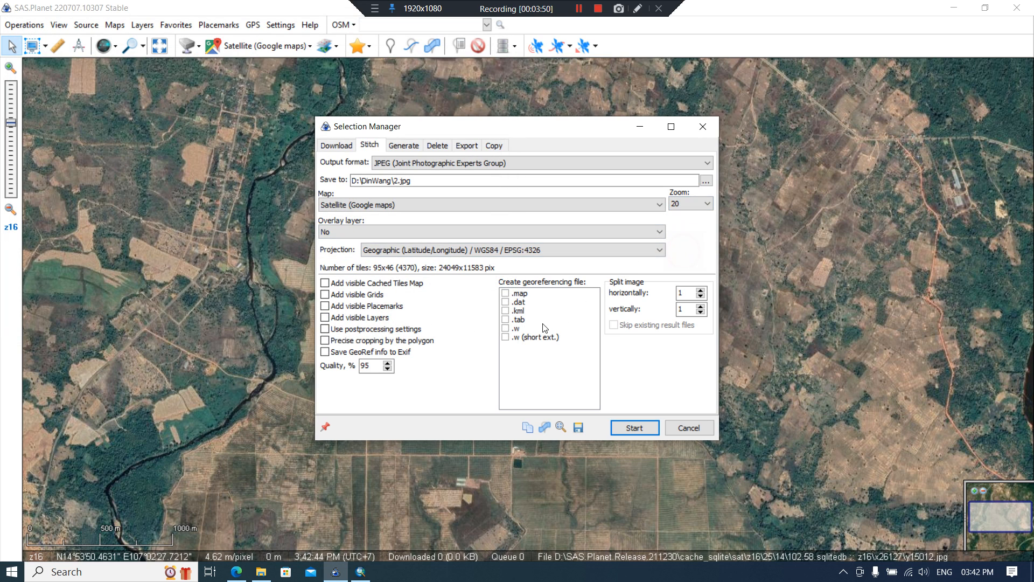
click(507, 328)
click(627, 428)
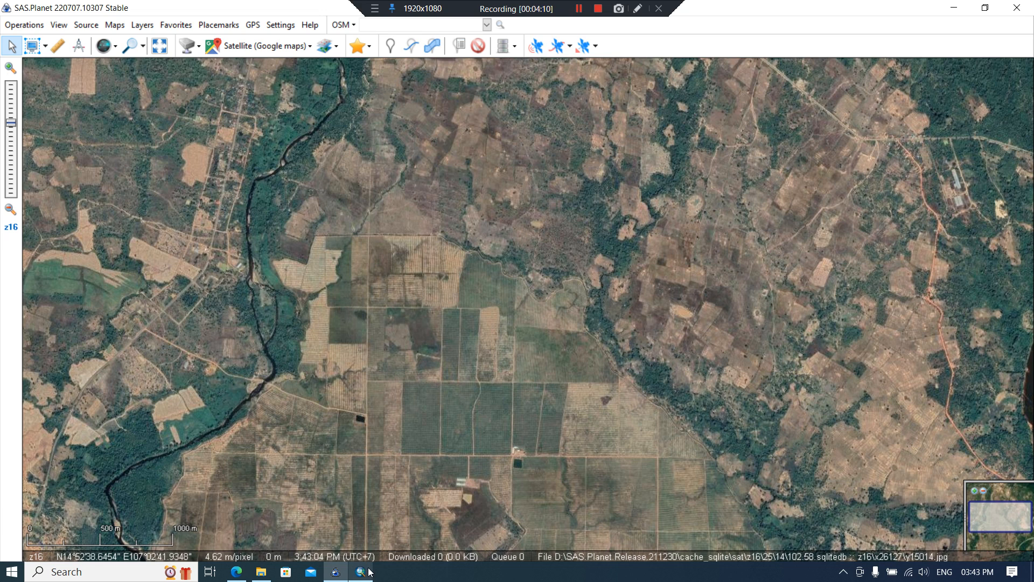
Switch to ArcMap, add 2.jpg from the DinWang folder and create its pyramids with Nearest Neighbor resampling.
key(alt+Tab)
drag(394, 294, 375, 233)
click(174, 40)
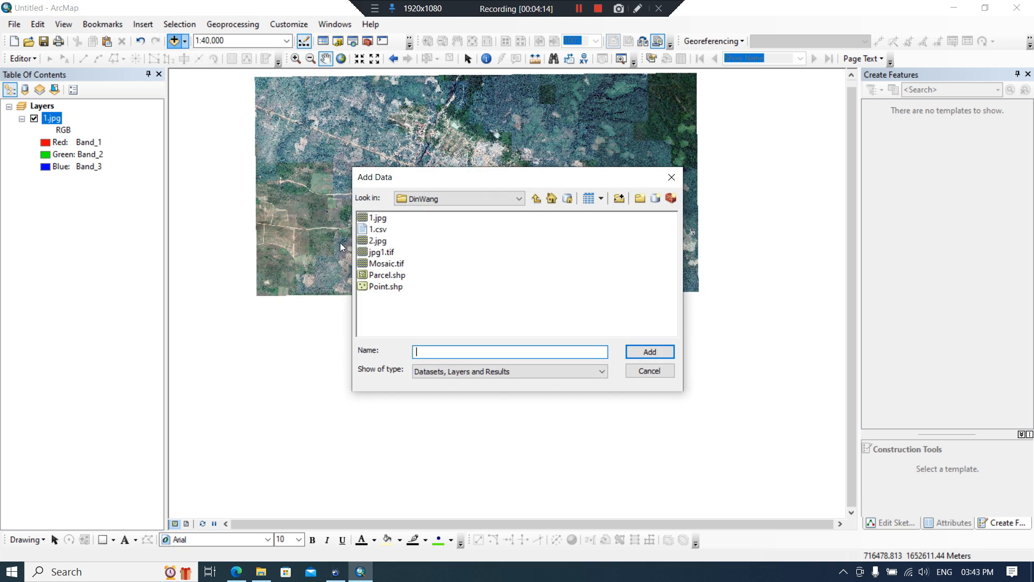
click(382, 242)
click(650, 351)
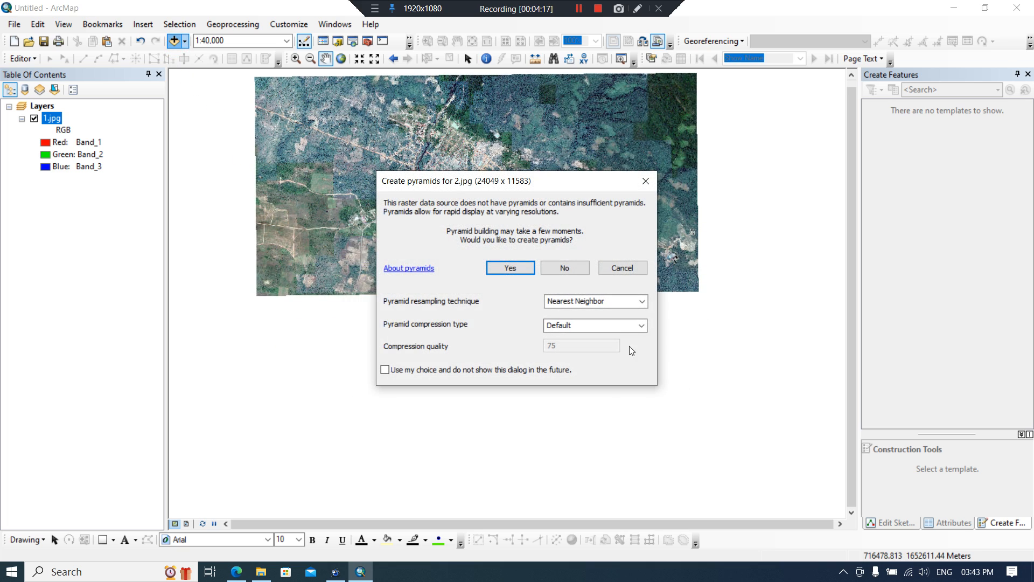
click(528, 270)
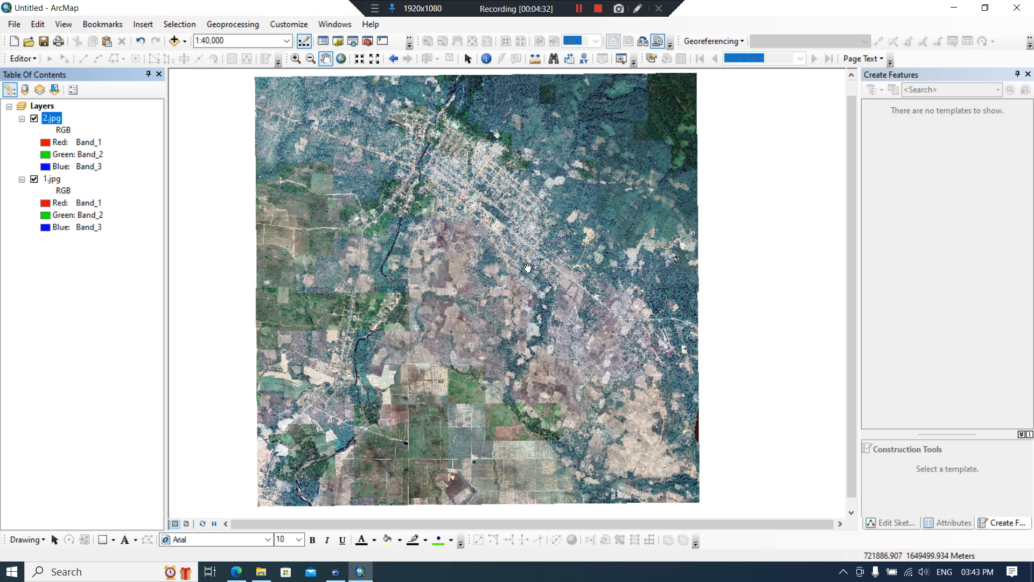
Examine how 1.jpg and 2.jpg fit together, looking at their shared edge and the southern farmland.
scroll(527, 267, up, 1)
mouse_move(412, 391)
mouse_down()
mouse_move(569, 290)
mouse_move(580, 308)
mouse_move(520, 330)
mouse_move(467, 367)
mouse_up()
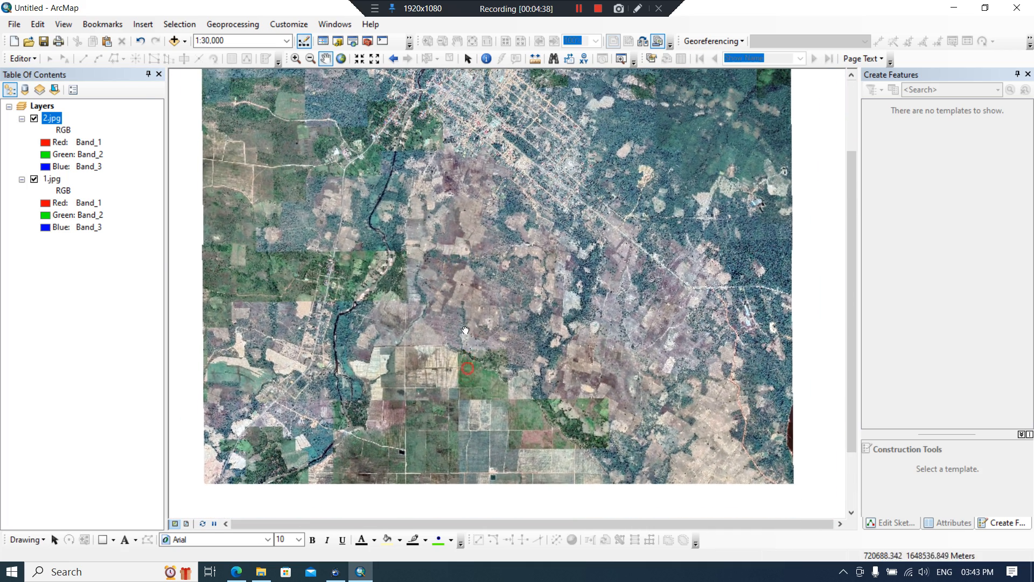
scroll(481, 329, down, 2)
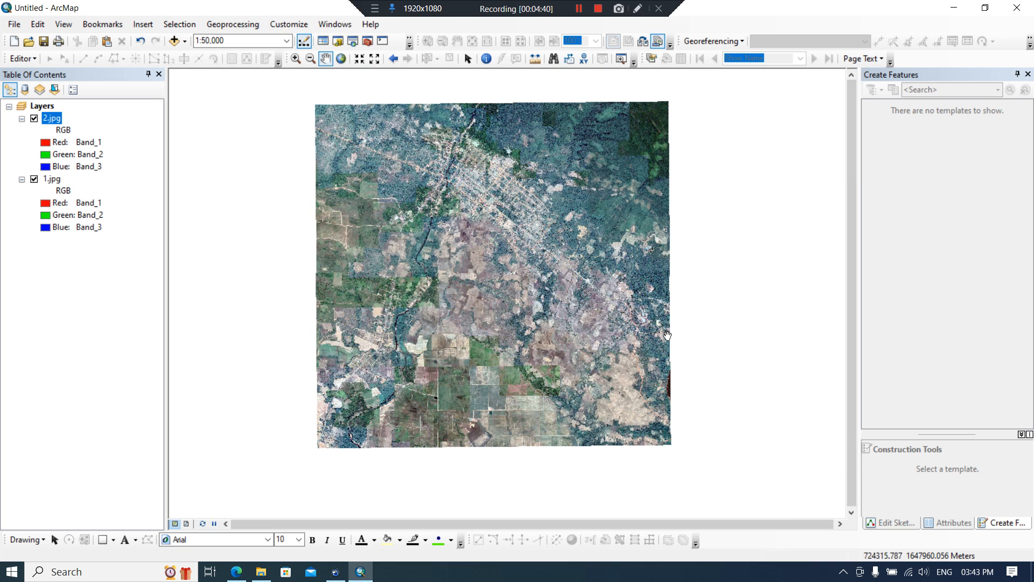
drag(644, 336, 615, 346)
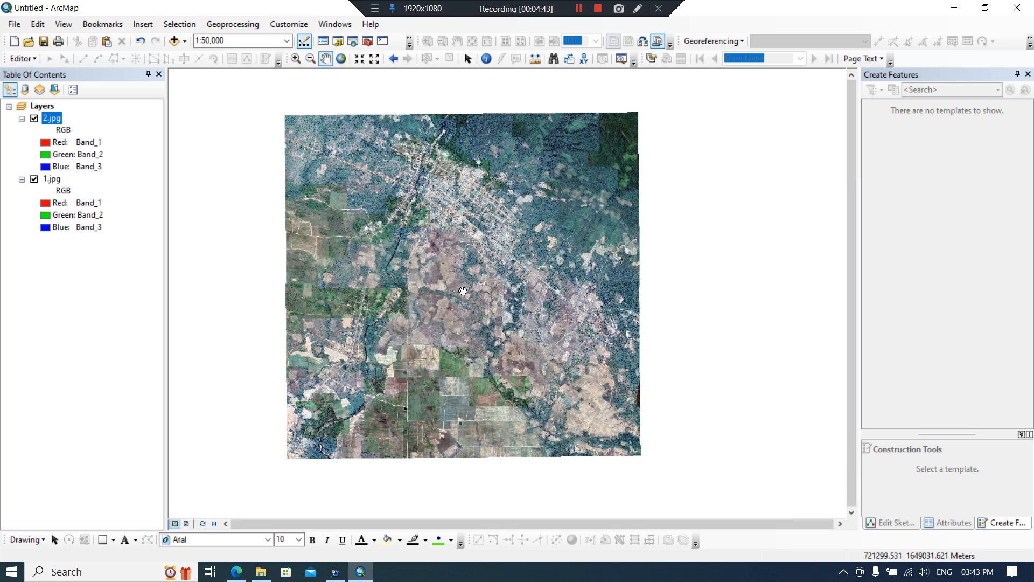
mouse_move(421, 241)
mouse_down()
mouse_move(425, 254)
mouse_move(462, 249)
mouse_up()
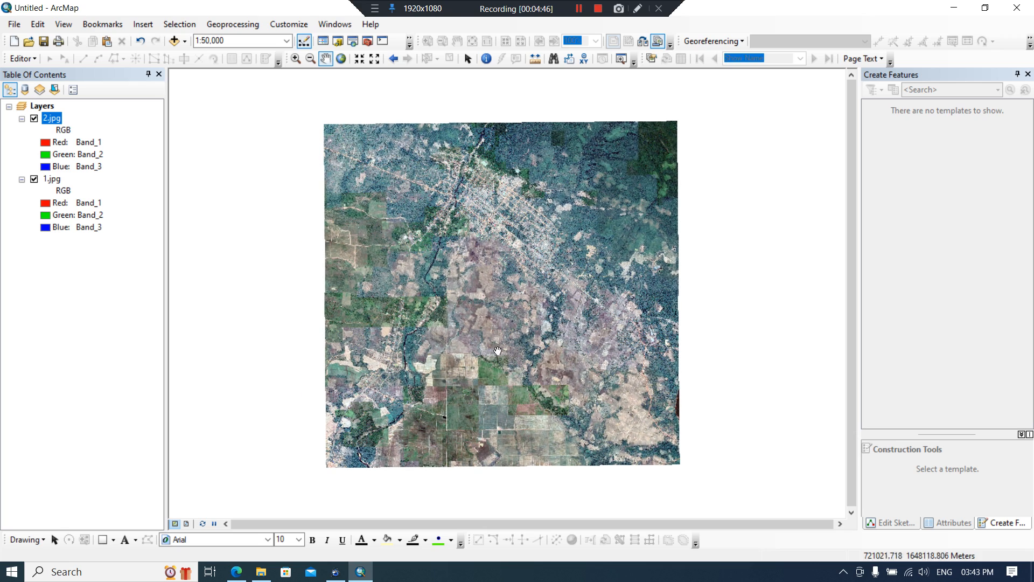
scroll(497, 344, down, 3)
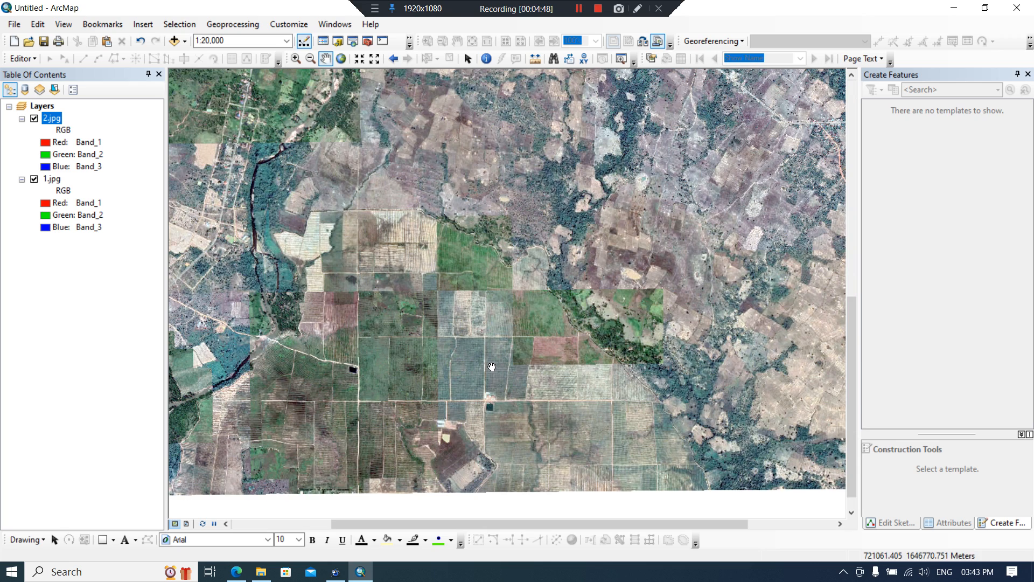
scroll(474, 351, up, 1)
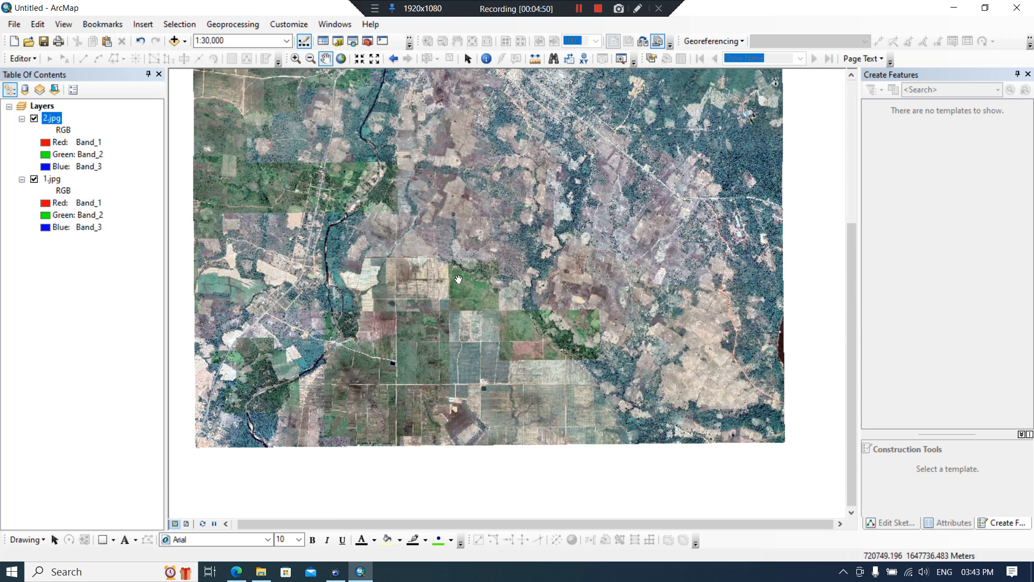
scroll(495, 354, up, 2)
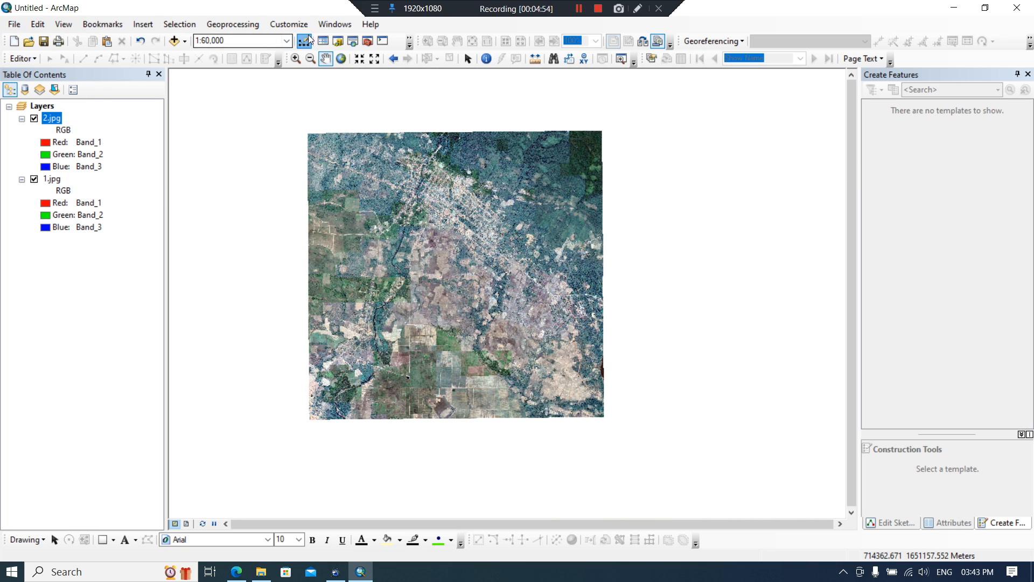
Mosaic the 1.jpg and 2.jpg layers into one temporary raster layer using Image Analysis.
click(335, 24)
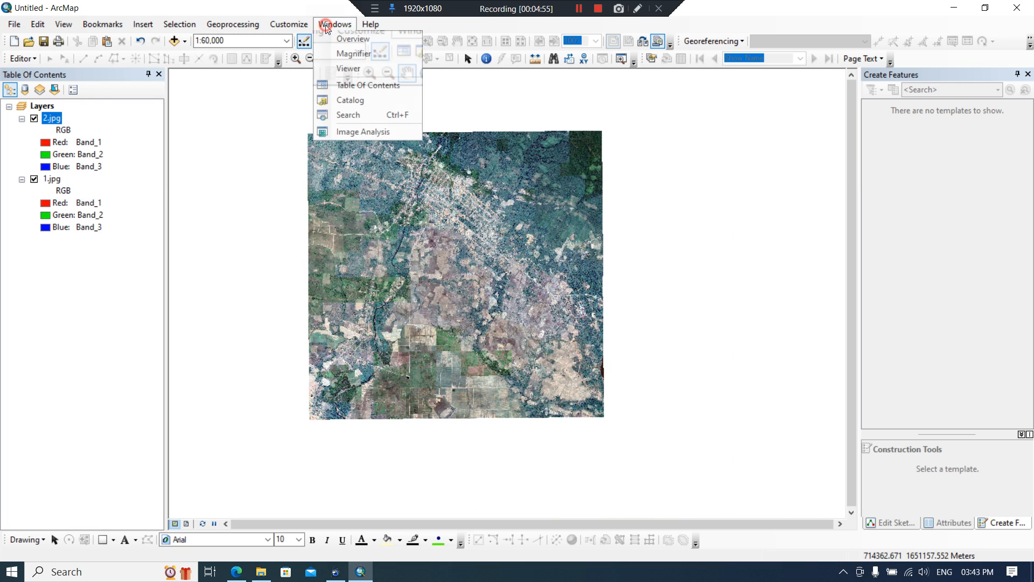
click(357, 133)
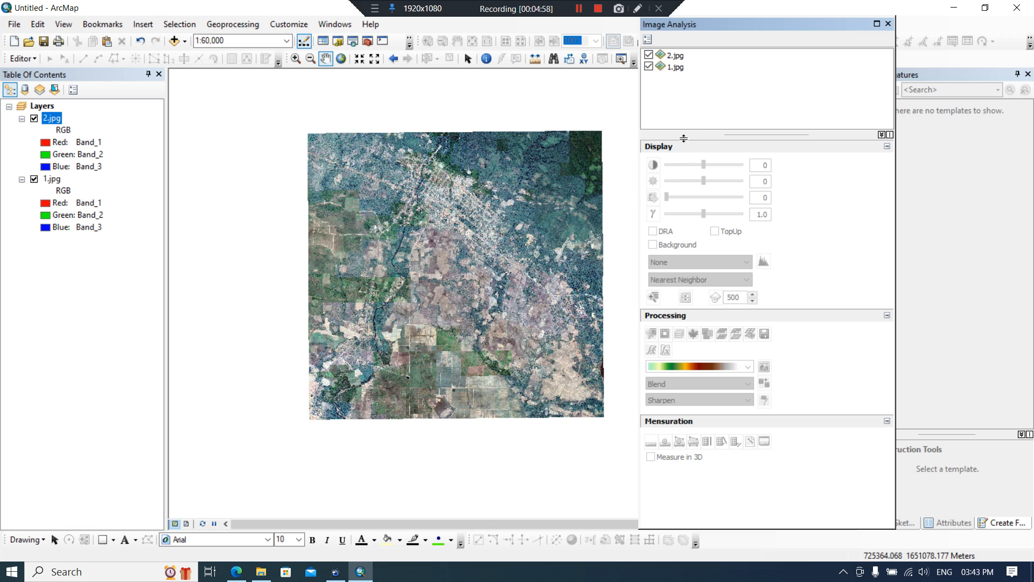
drag(697, 102, 679, 70)
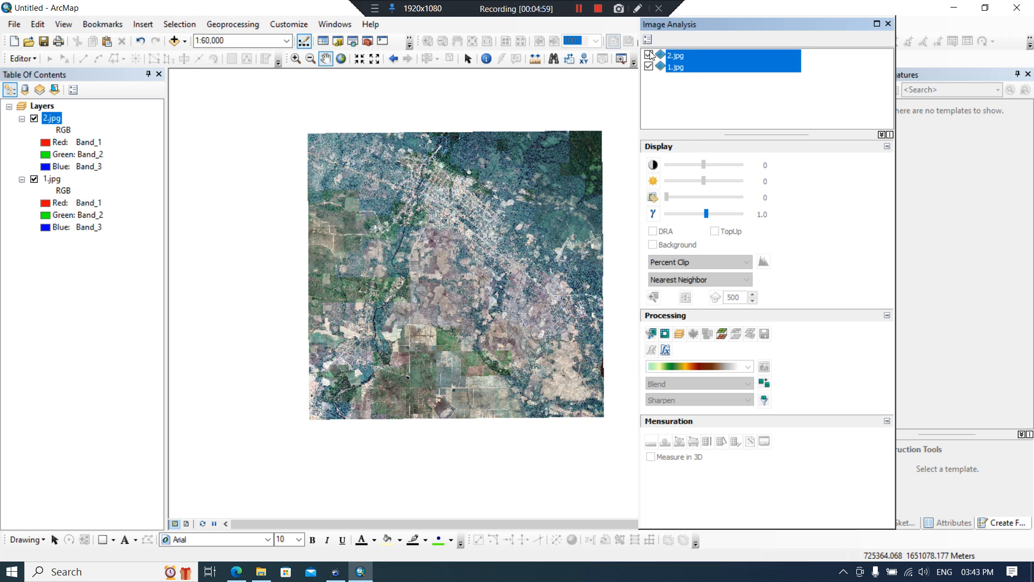
click(765, 382)
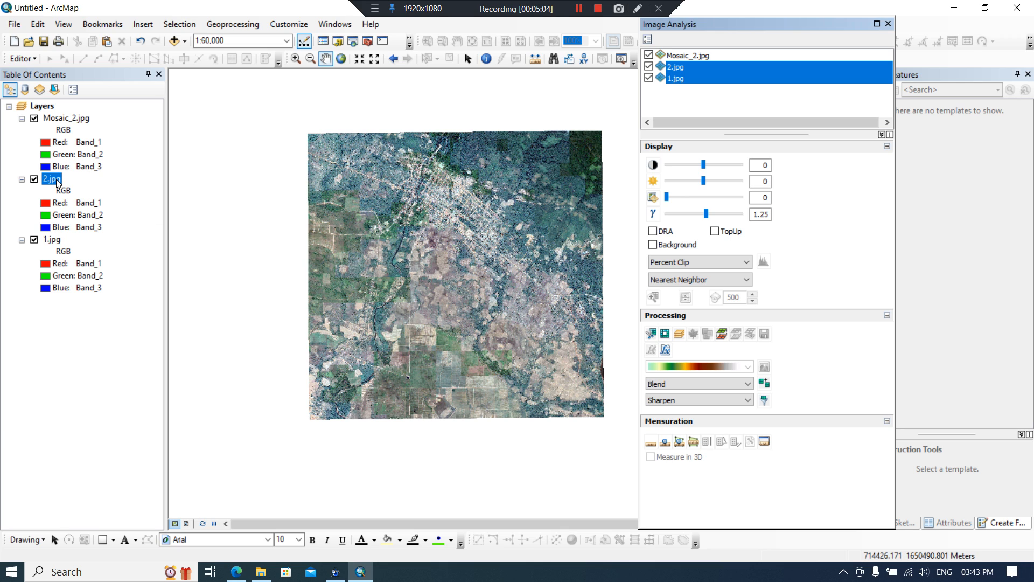
Hide the 2.jpg and 1.jpg layers and inspect the mosaic layer's town streets up close and as a whole.
click(34, 179)
click(33, 239)
drag(305, 232, 227, 179)
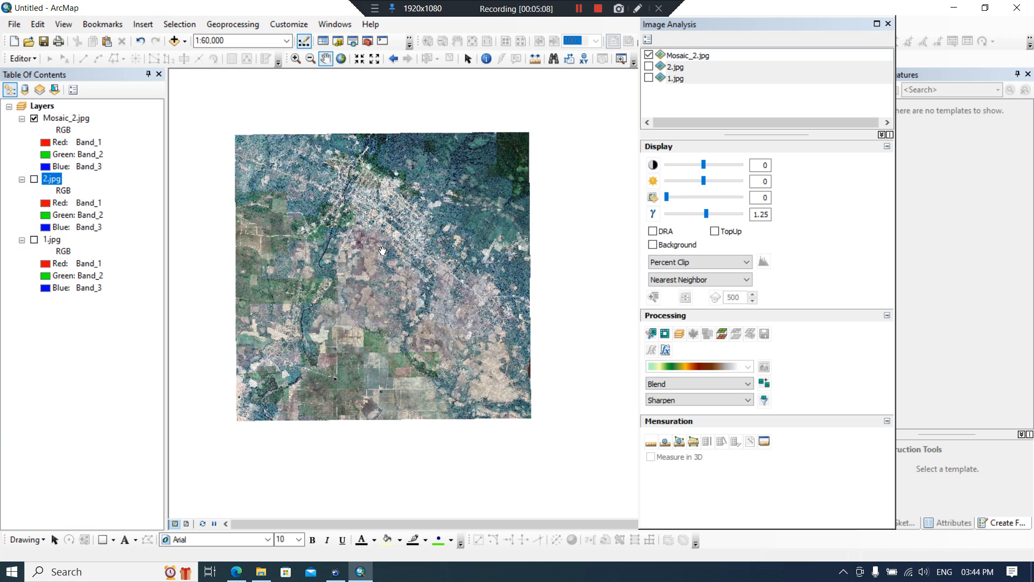
scroll(385, 189, up, 3)
scroll(384, 208, up, 6)
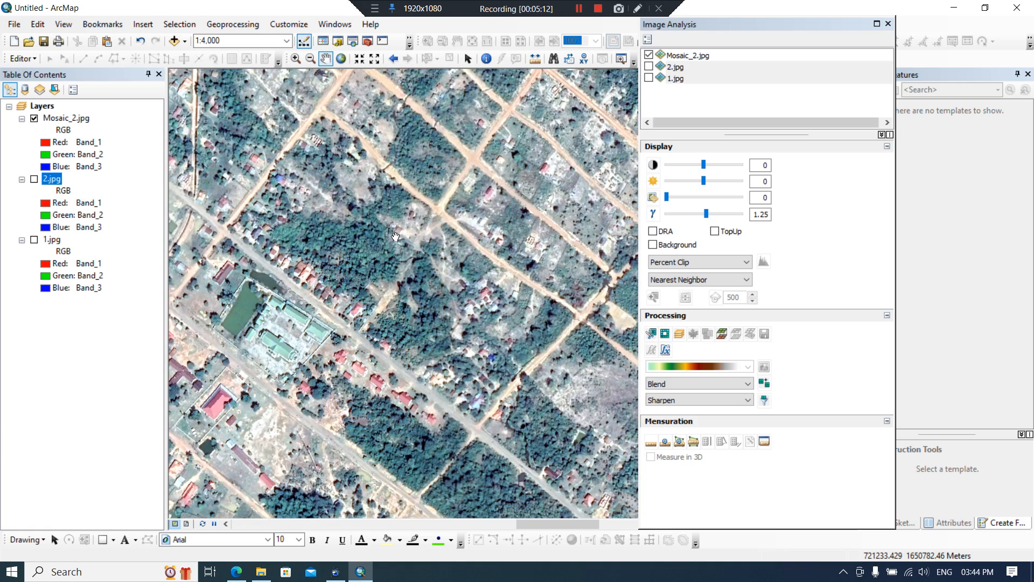
scroll(377, 277, down, 6)
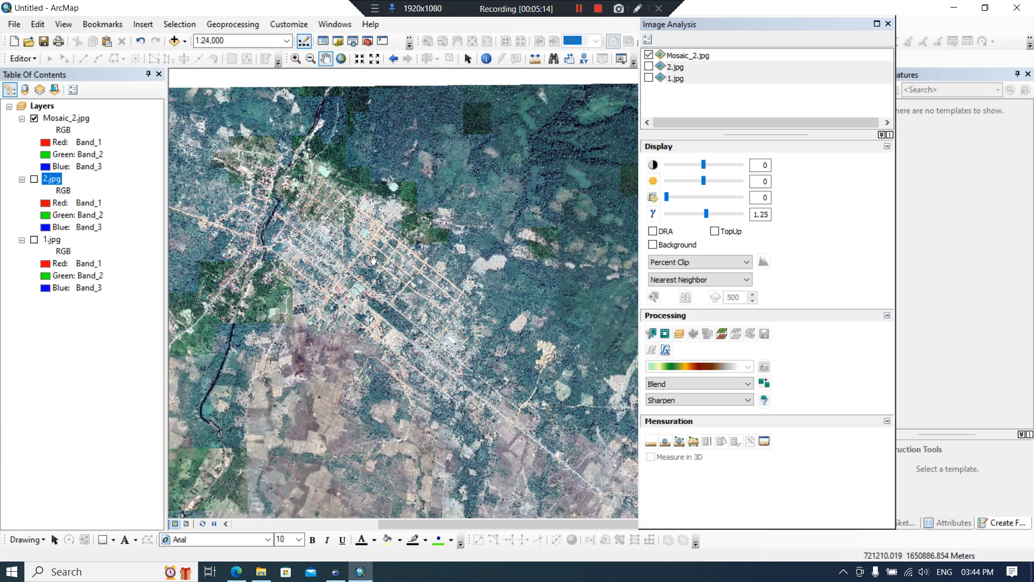
scroll(363, 275, down, 3)
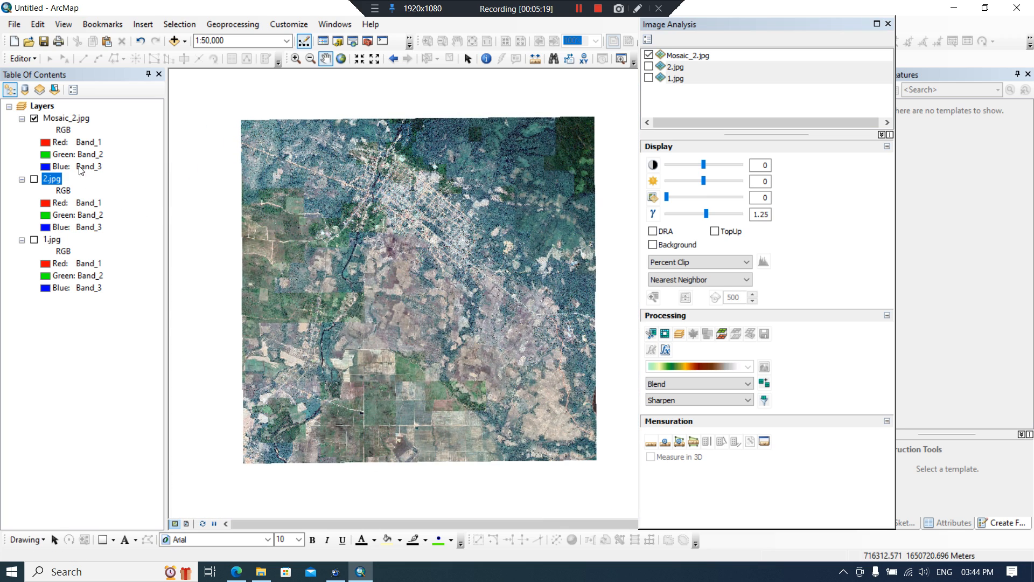
Start exporting the Mosaic_2.jpg layer's raster data, using the current data frame's spatial reference.
click(66, 118)
right_click(67, 119)
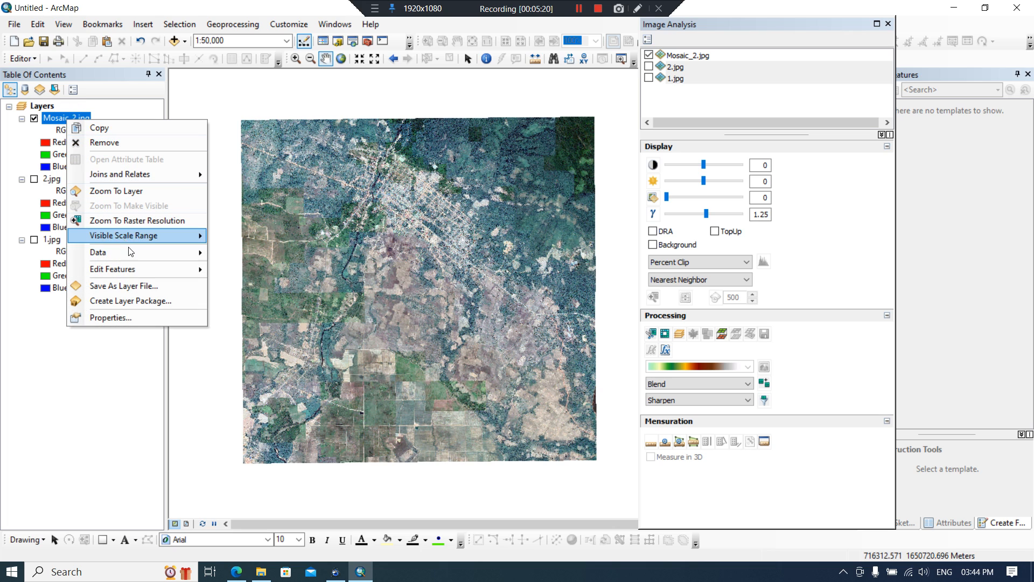
mouse_move(146, 252)
click(226, 269)
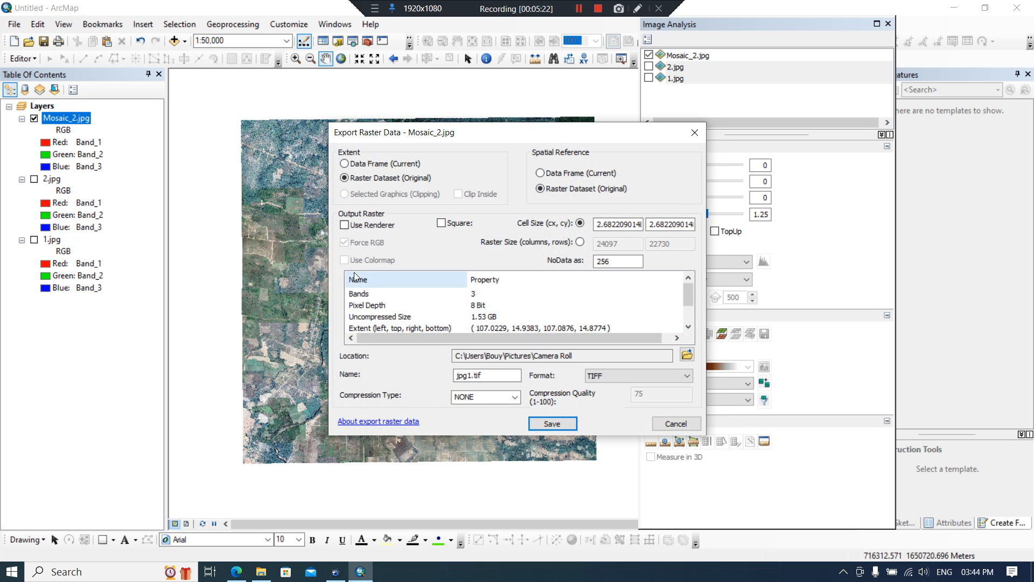
click(583, 178)
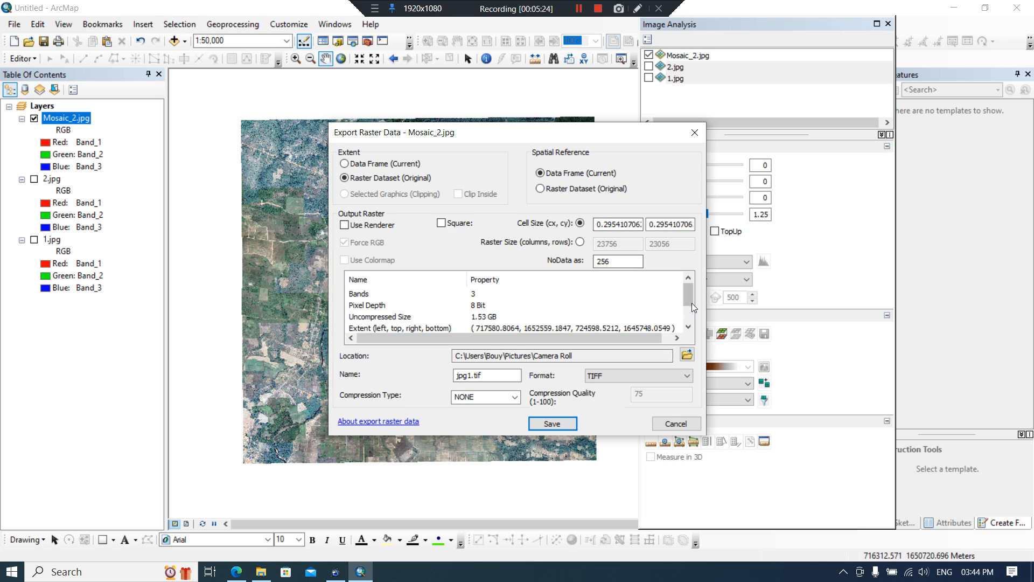
Set the output raster's cell size to 1 in both directions.
double_click(612, 225)
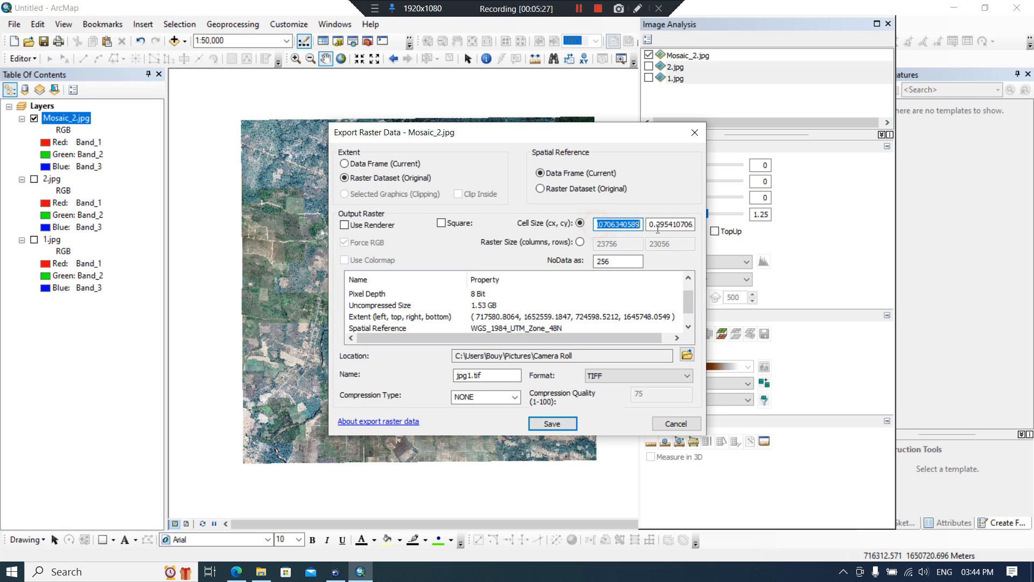
text(1)
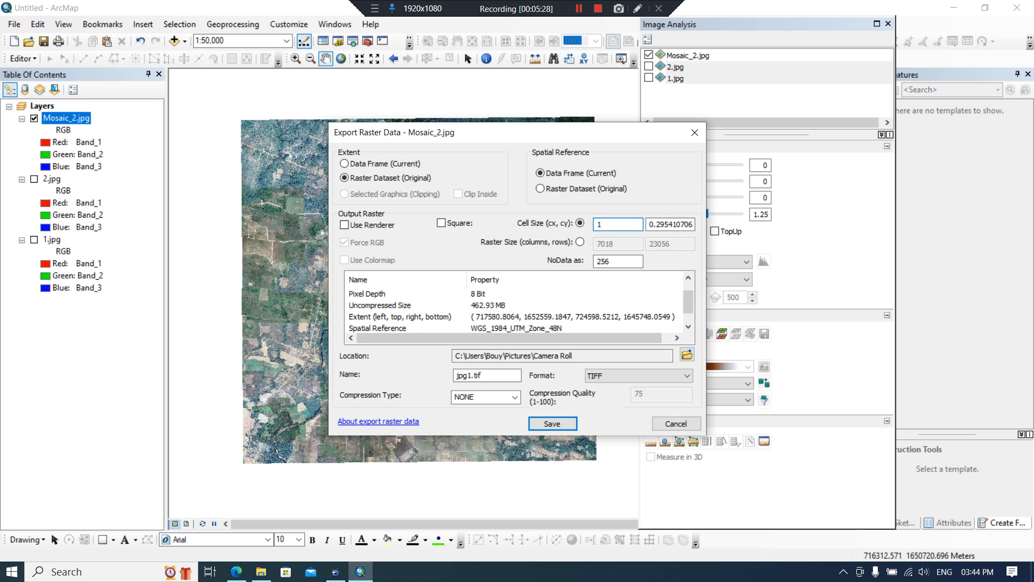
double_click(664, 225)
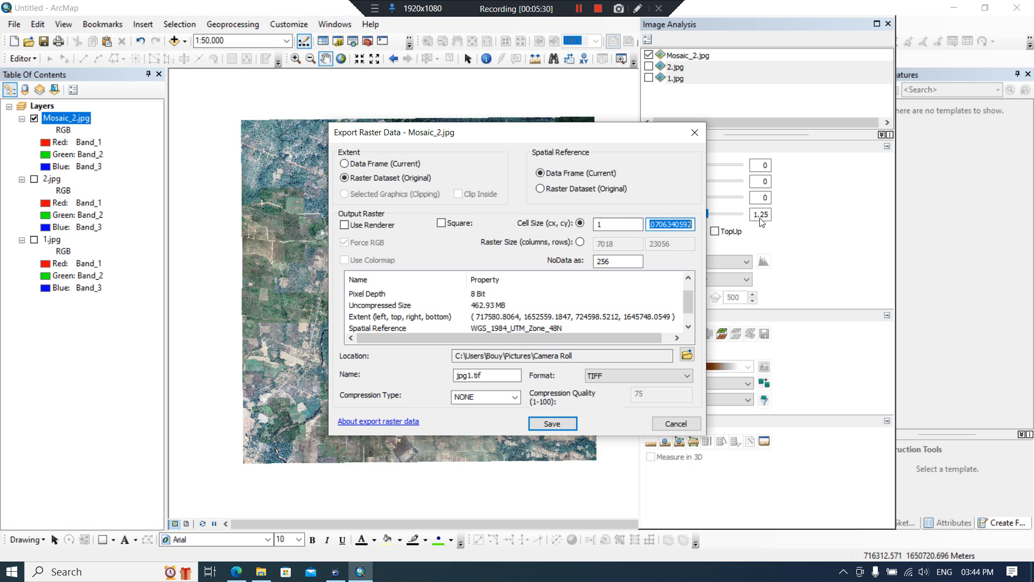
text(1)
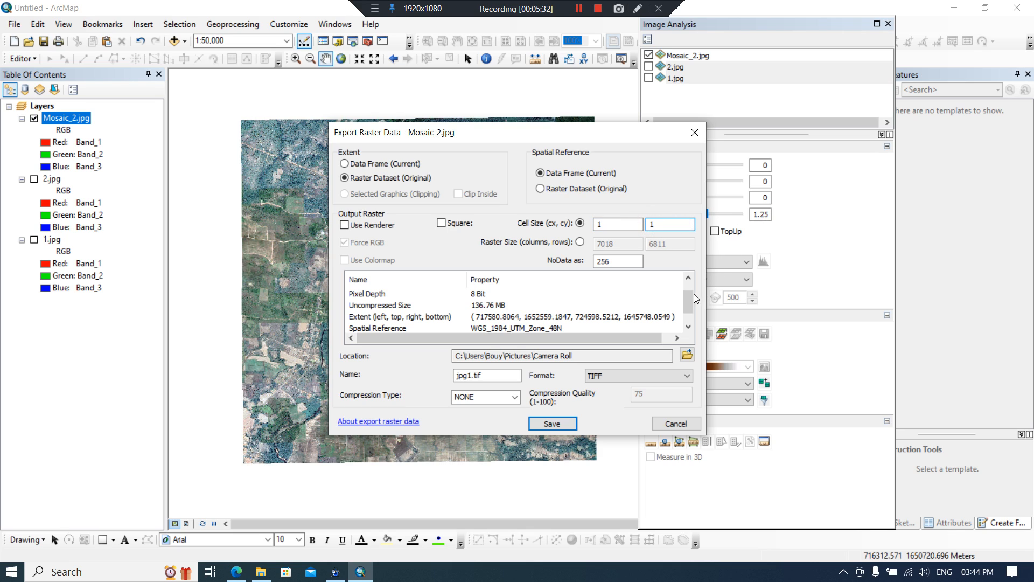
double_click(595, 225)
click(472, 311)
Choose the DinWang folder on drive D as the export location.
click(687, 354)
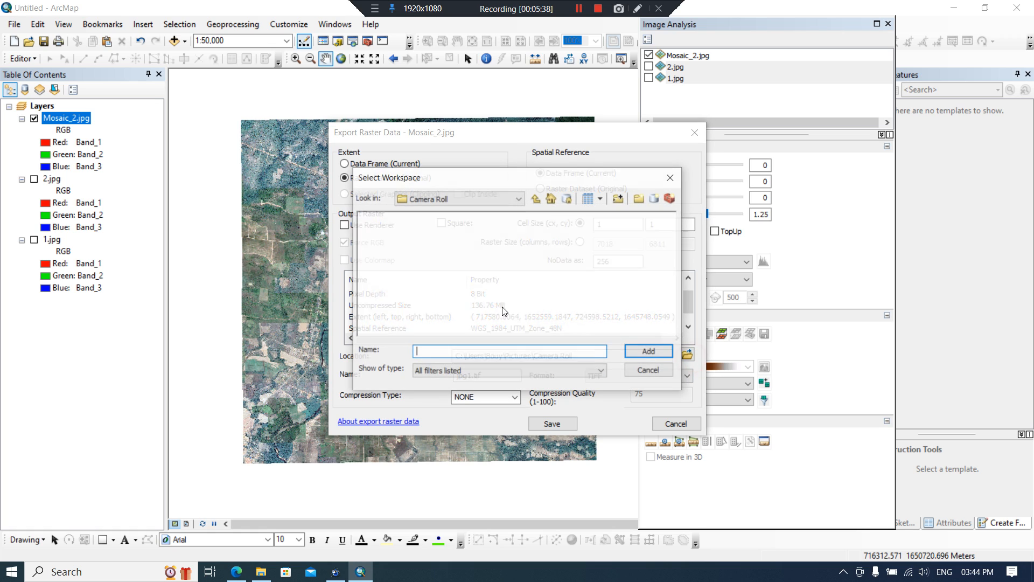
click(489, 200)
click(399, 277)
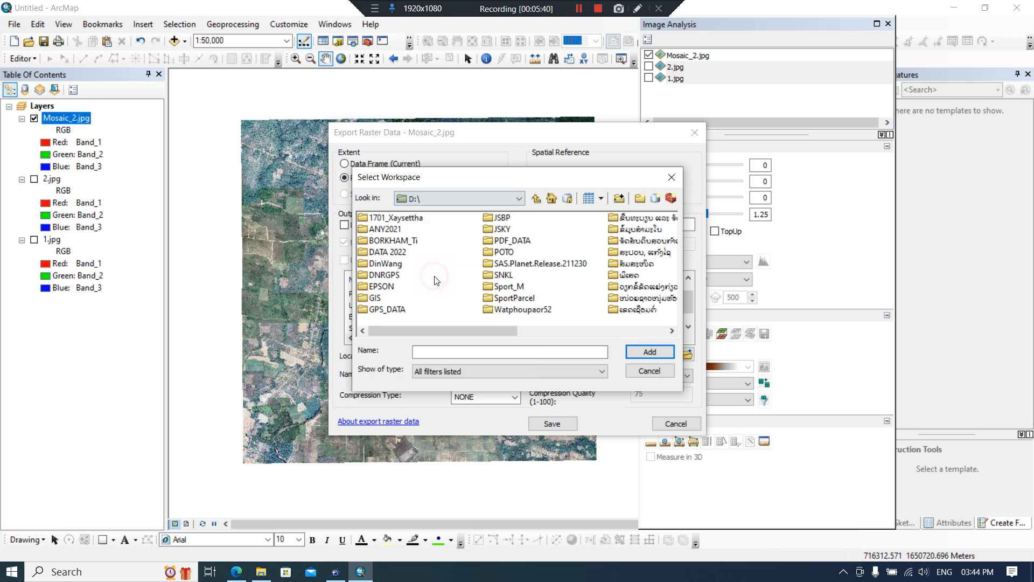
double_click(399, 265)
click(465, 351)
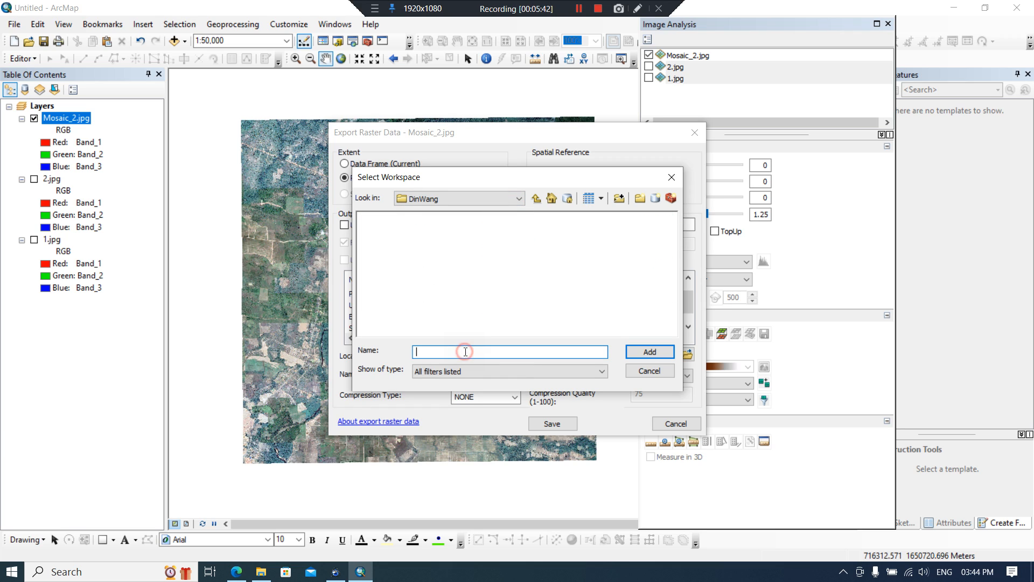
click(535, 198)
click(375, 298)
click(399, 268)
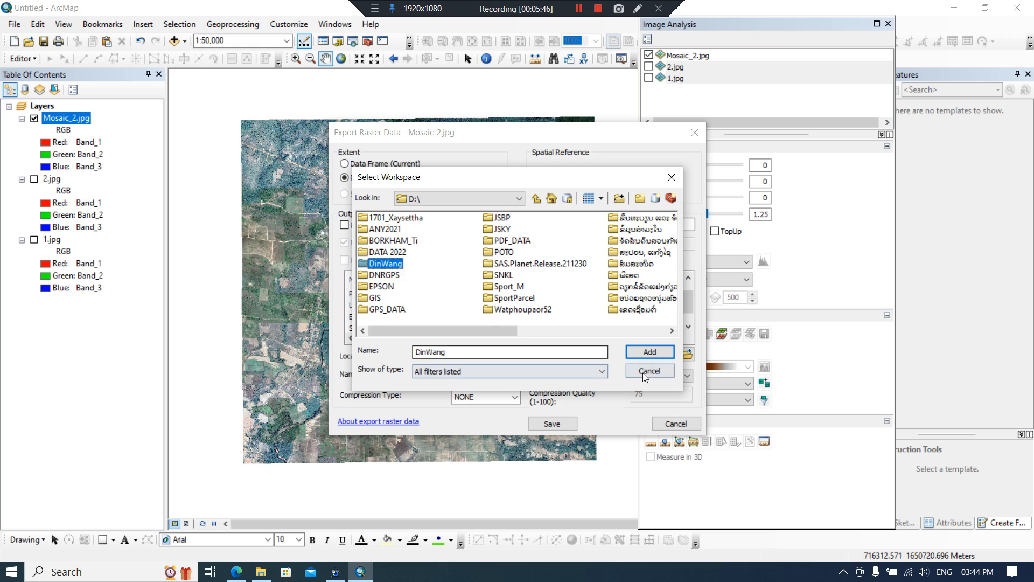
key(Return)
Name the TIFF output 555, export it with promoted pixel depth and add it to the map as a layer.
drag(489, 371, 442, 380)
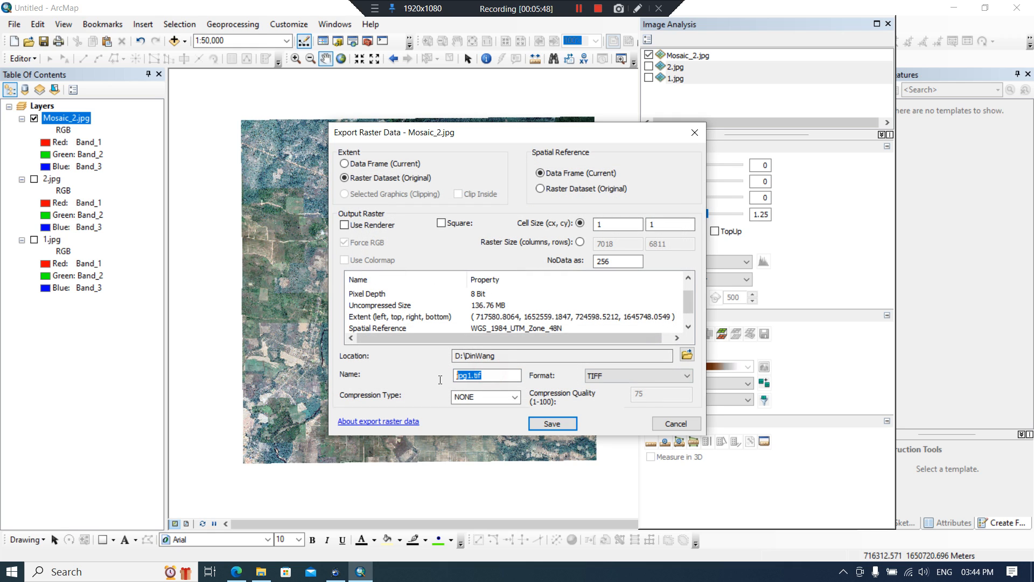
text(555)
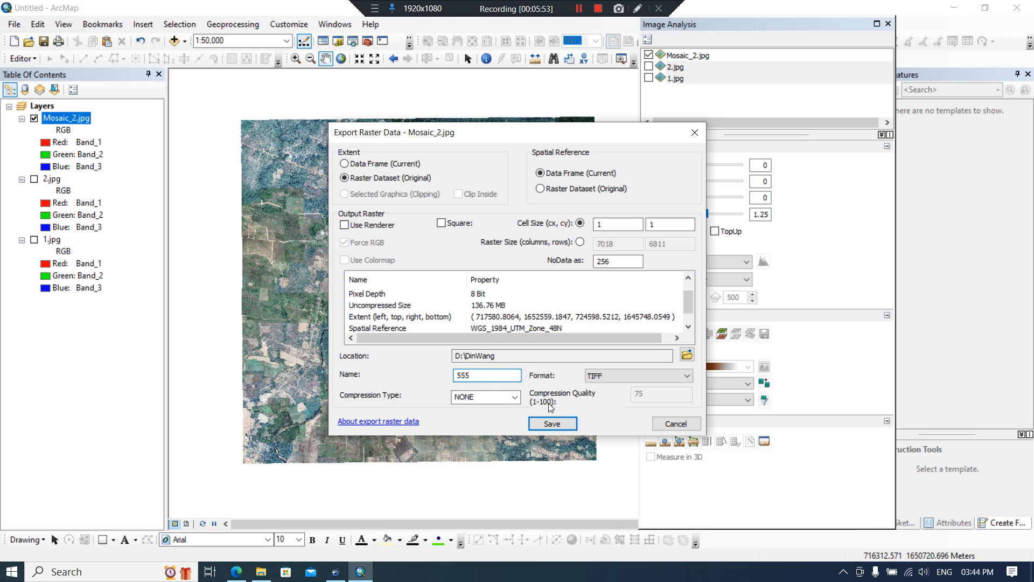
click(552, 424)
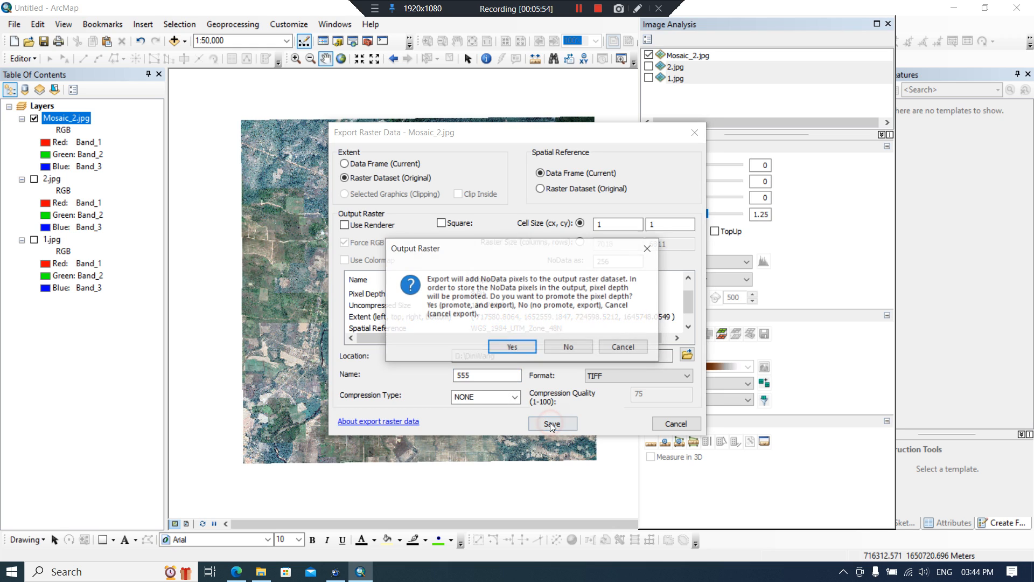
click(508, 344)
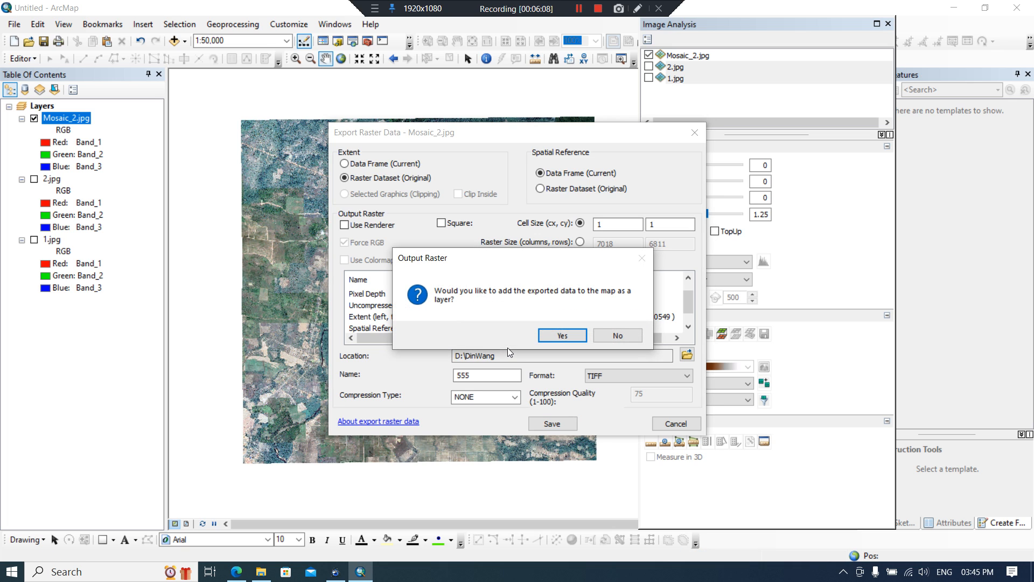
click(540, 343)
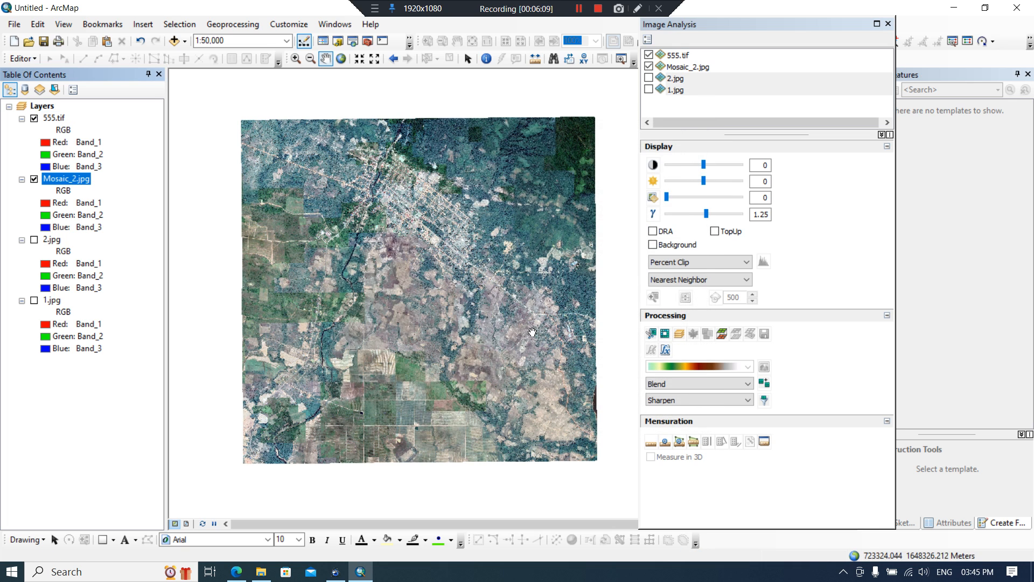
Remove the Mosaic_2.jpg, 2.jpg and 1.jpg layers from the map and close the Image Analysis window.
right_click(53, 180)
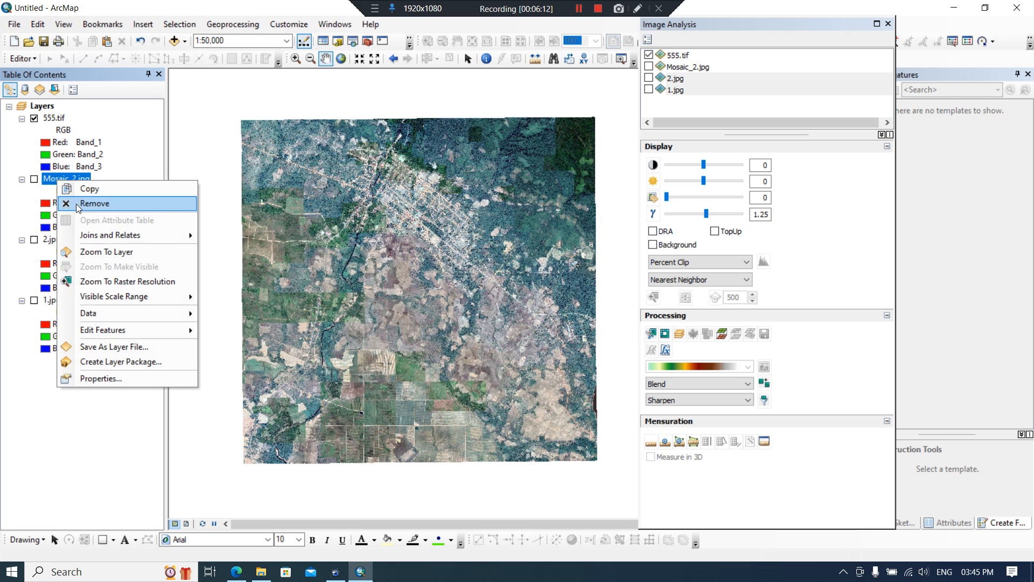
click(78, 206)
right_click(51, 182)
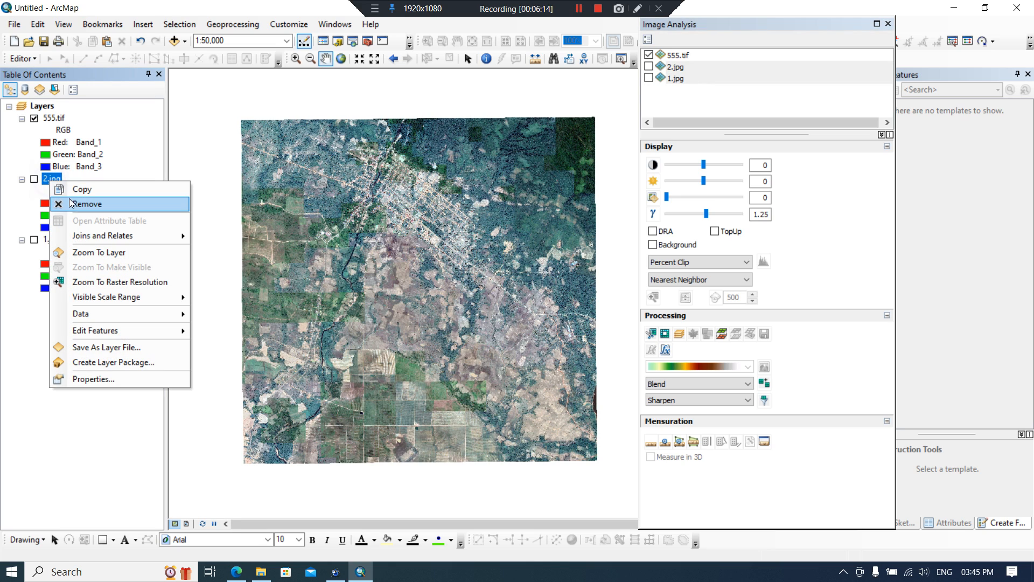
click(72, 207)
right_click(58, 186)
click(81, 206)
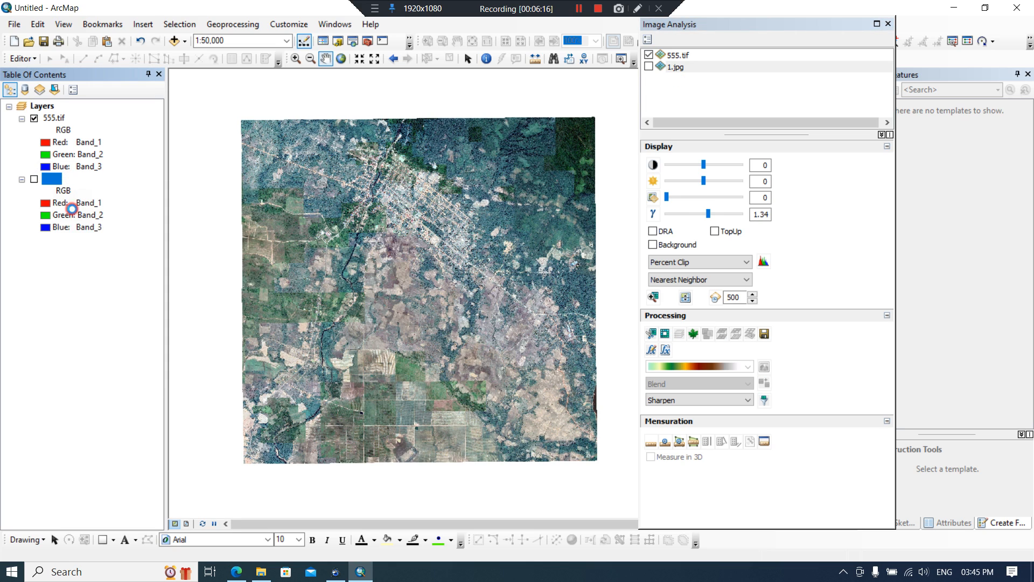
click(880, 25)
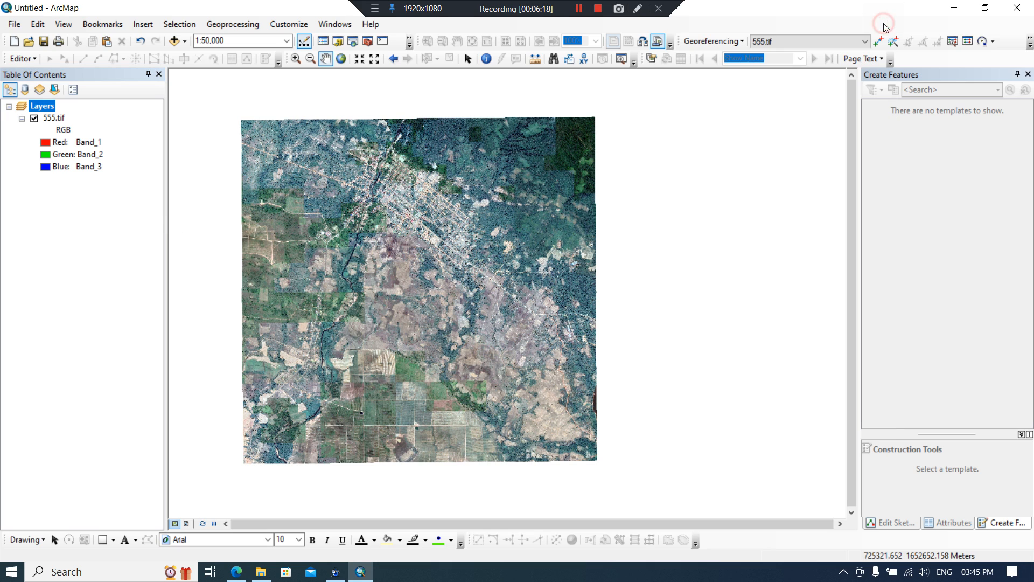
Examine the exported 555.tif image, checking the detail around the town's buildings and its full extent.
scroll(516, 240, down, 2)
scroll(516, 241, up, 5)
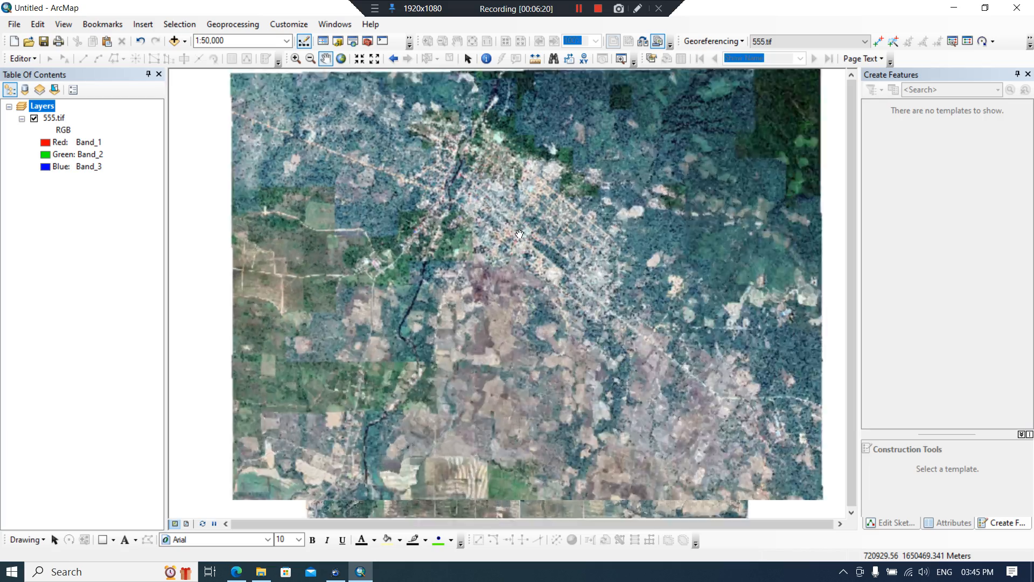
scroll(565, 230, up, 4)
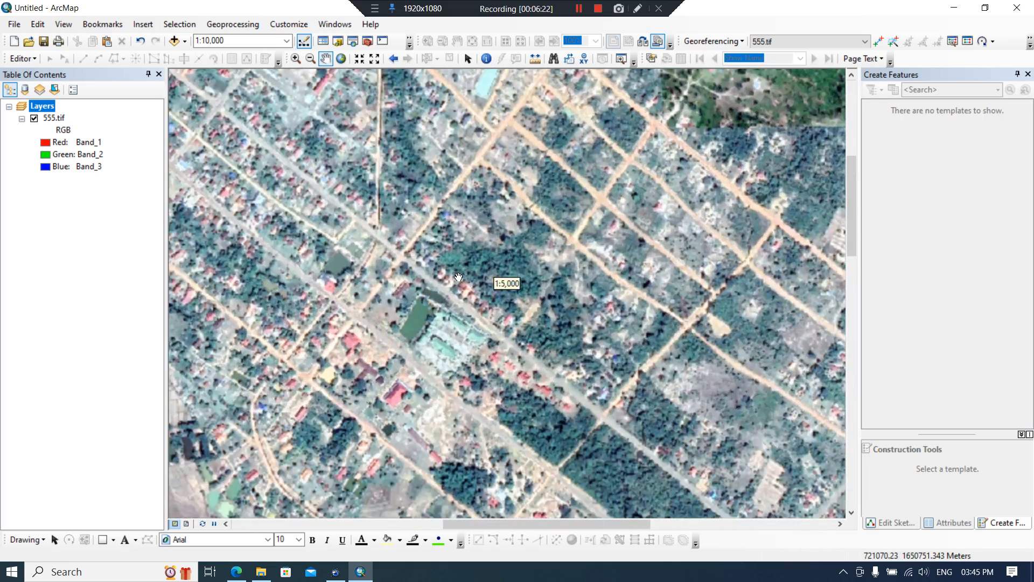
scroll(466, 286, down, 3)
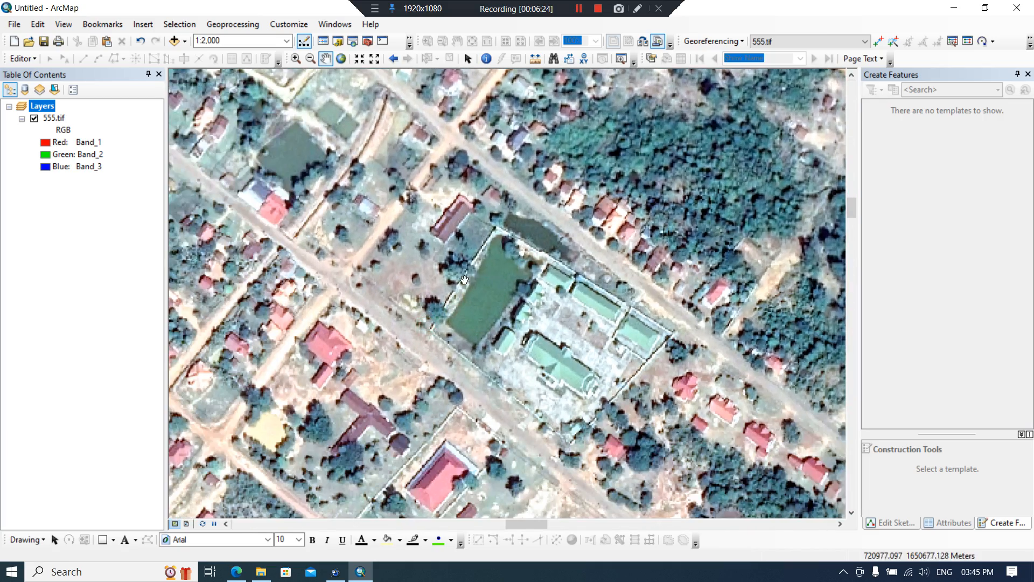
scroll(427, 295, down, 3)
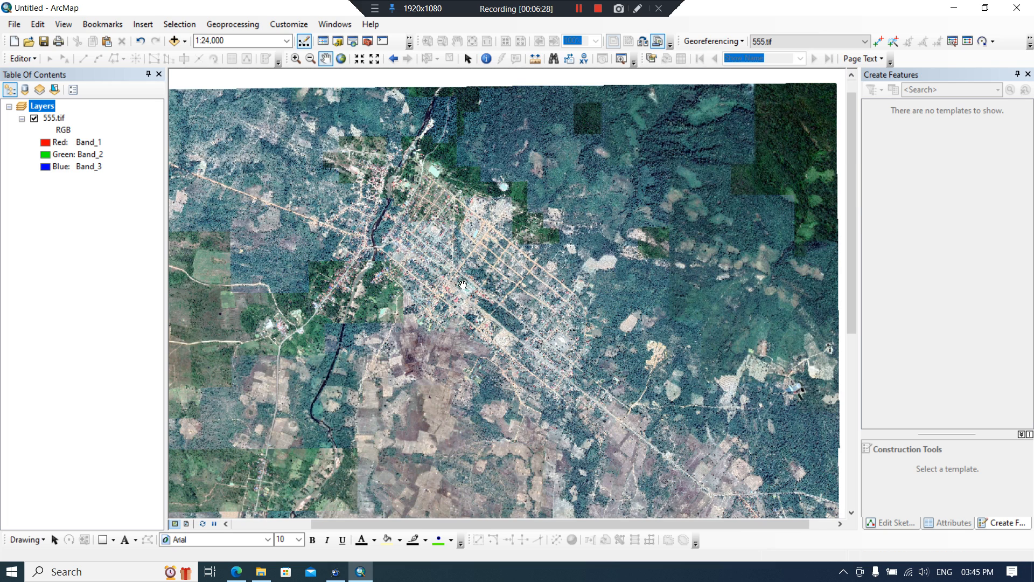
scroll(463, 285, down, 1)
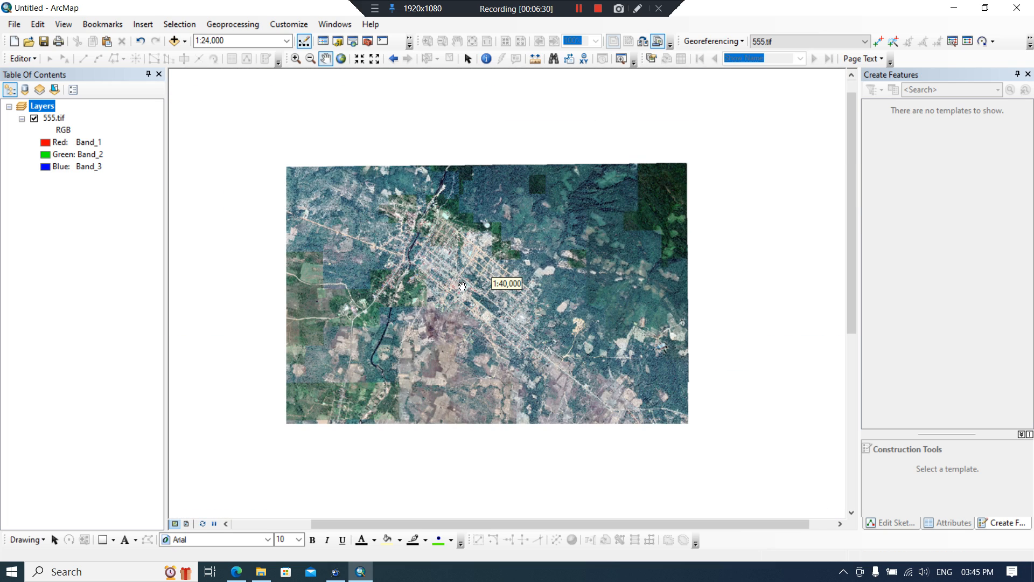
drag(465, 299, 500, 228)
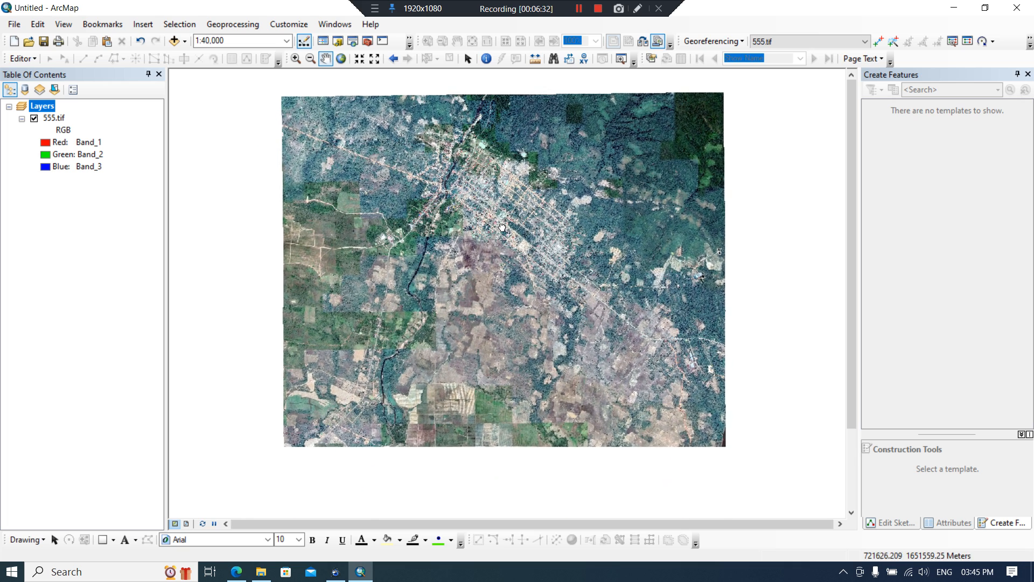